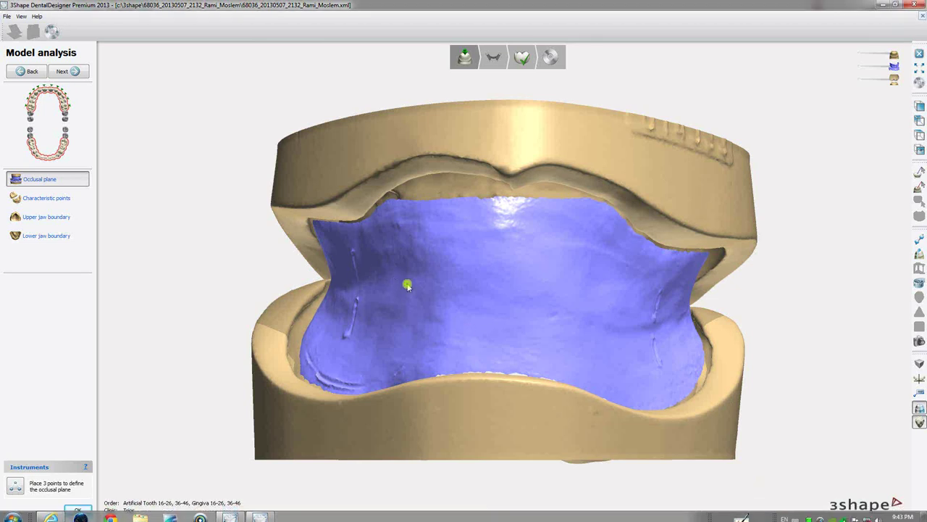
Step: Set the occlusal plane with points on the jaw models and accept it
mouse_move(466, 286)
right_mouse_down()
mouse_move(372, 311)
mouse_move(476, 328)
right_mouse_up()
left_click(369, 308)
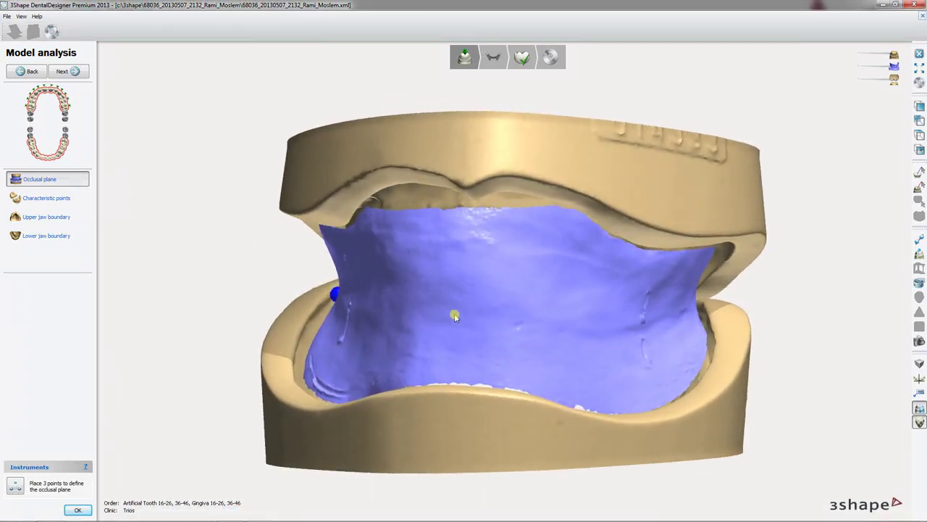
left_click(560, 314)
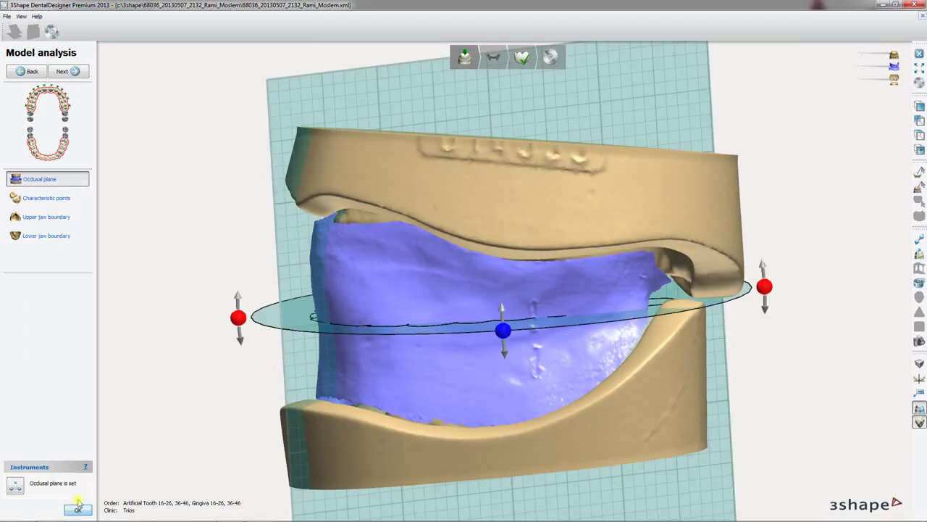
left_click(78, 507)
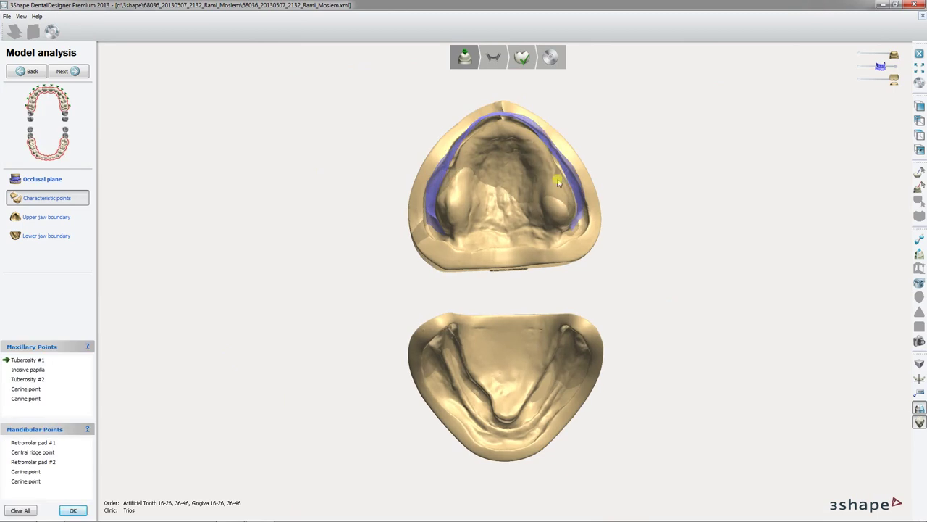
Step: Mark the upper jaw landmarks: both tuberosities, the incisive papilla and both canines
left_click(555, 201)
left_click(454, 201)
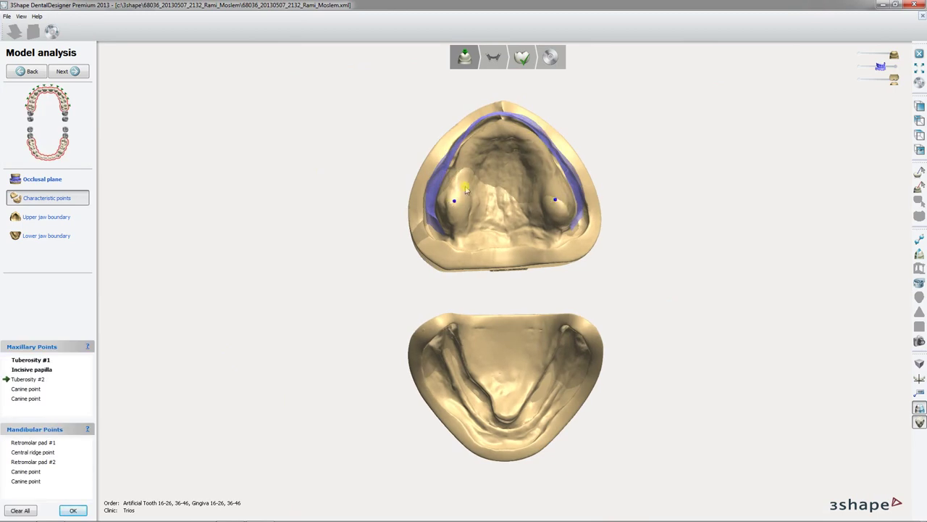
left_click(501, 130)
left_click(534, 142)
left_click(469, 147)
Step: Mark the lower jaw retromolar pads, ridge point and canine, then proceed to the upper boundary
left_click(576, 355)
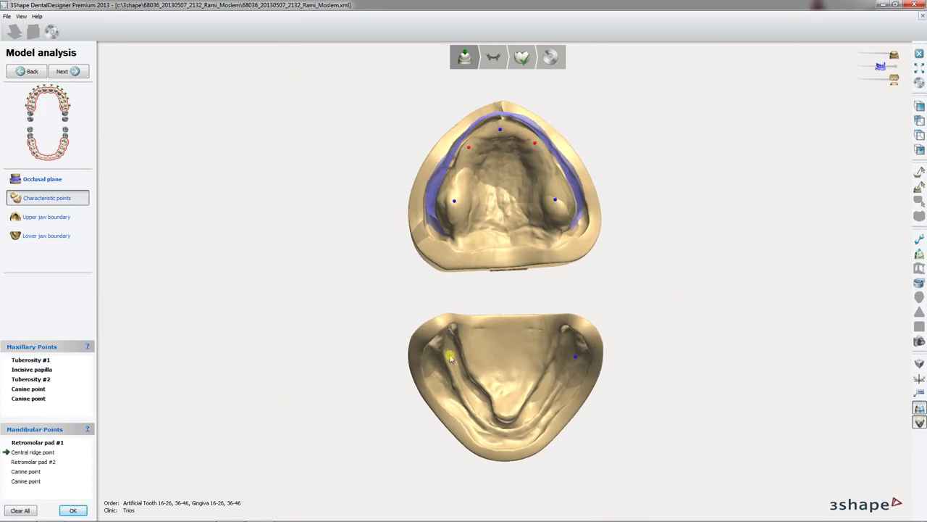
left_click(445, 358)
left_click(505, 432)
left_click(535, 422)
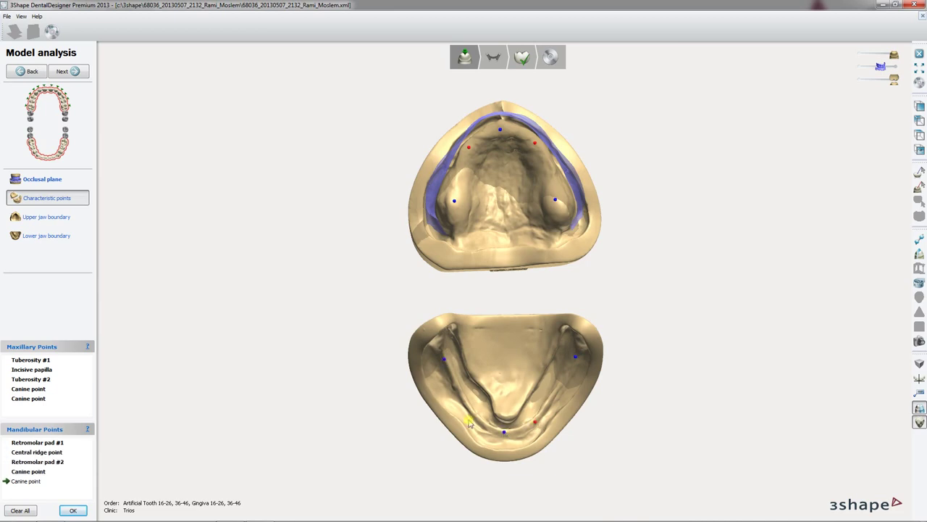
left_click(75, 510)
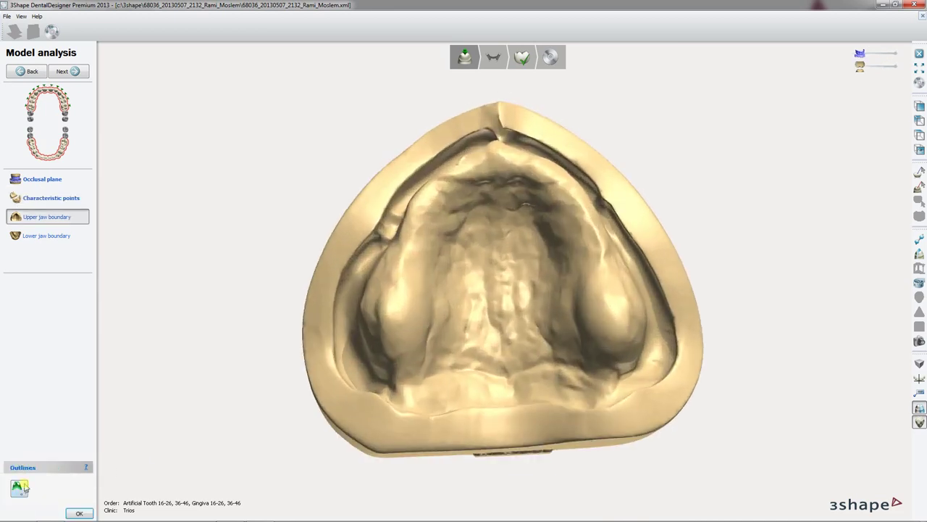
Step: Trace the upper jaw boundary from the left ridge across the front and down the right ridge
left_click(417, 371)
left_click(370, 276)
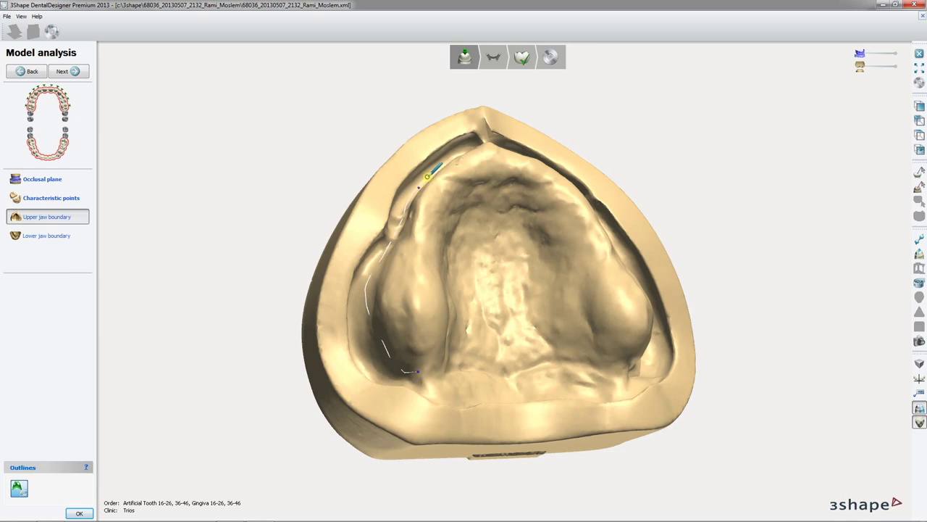
right_click_drag(428, 176, 476, 216)
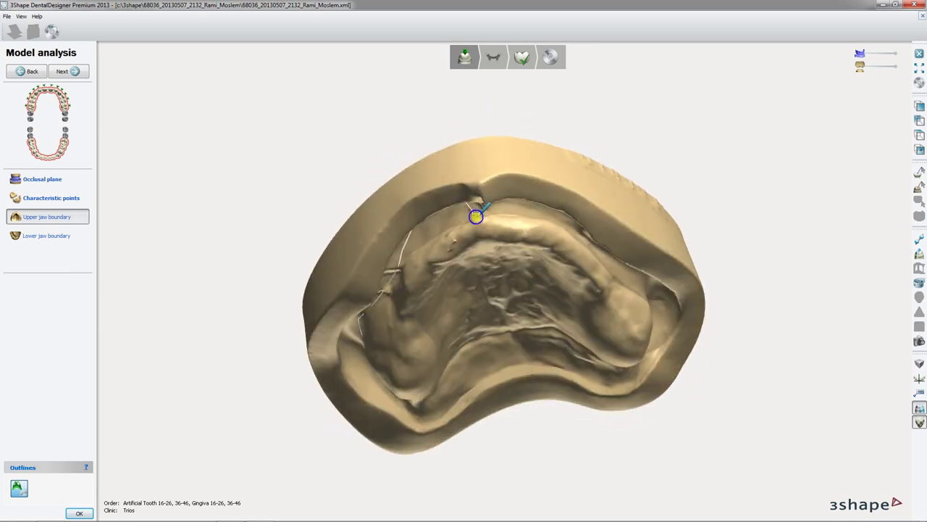
left_click(507, 161)
left_click(556, 196)
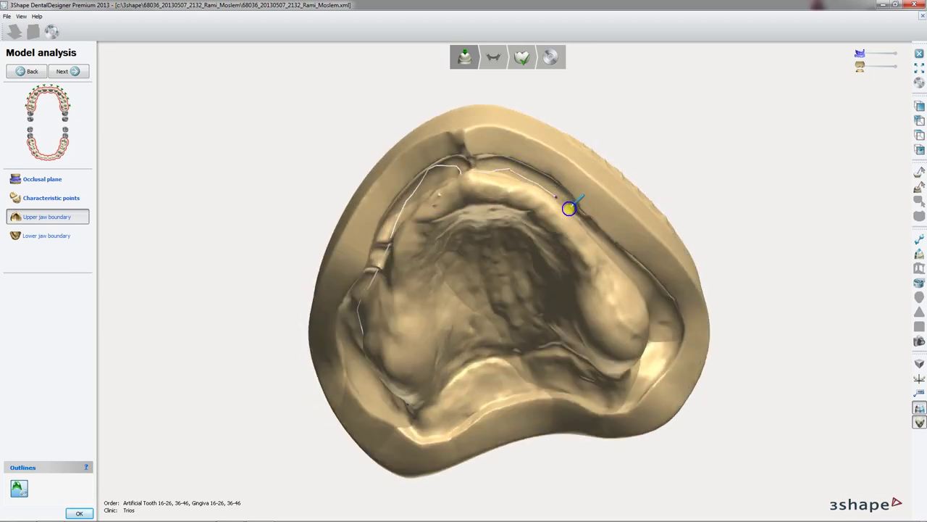
left_click(631, 275)
right_click_drag(643, 343, 658, 315)
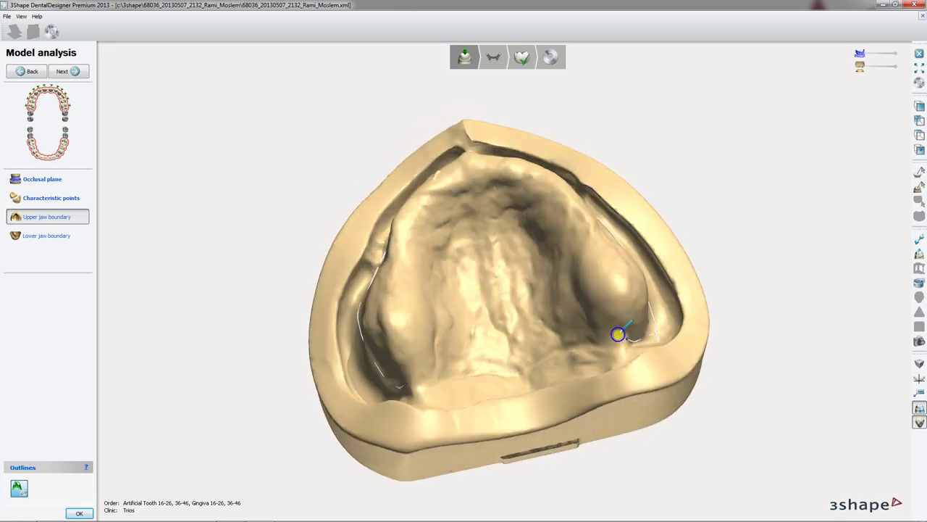
left_click(507, 310)
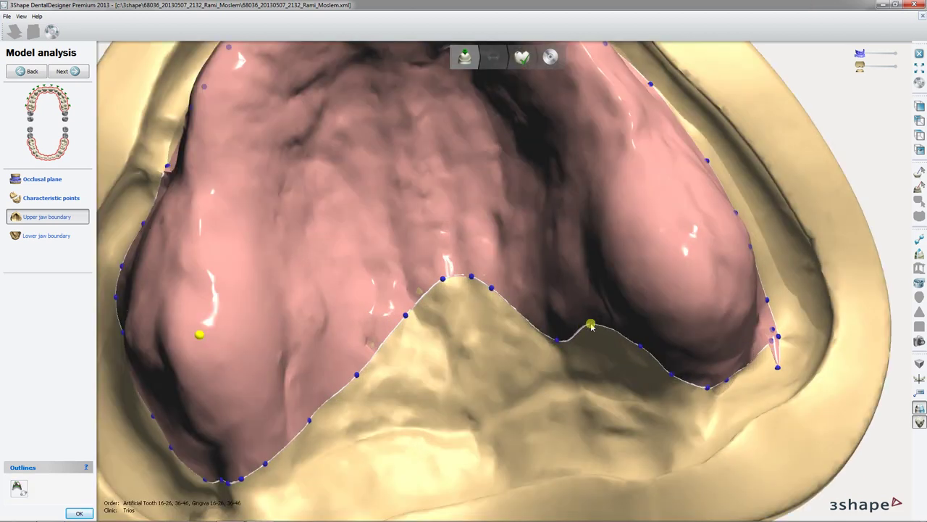
Step: Redraw the rear, mid-palate corner and lower-left sections of the upper boundary with Fast edit spline
right_click(592, 324)
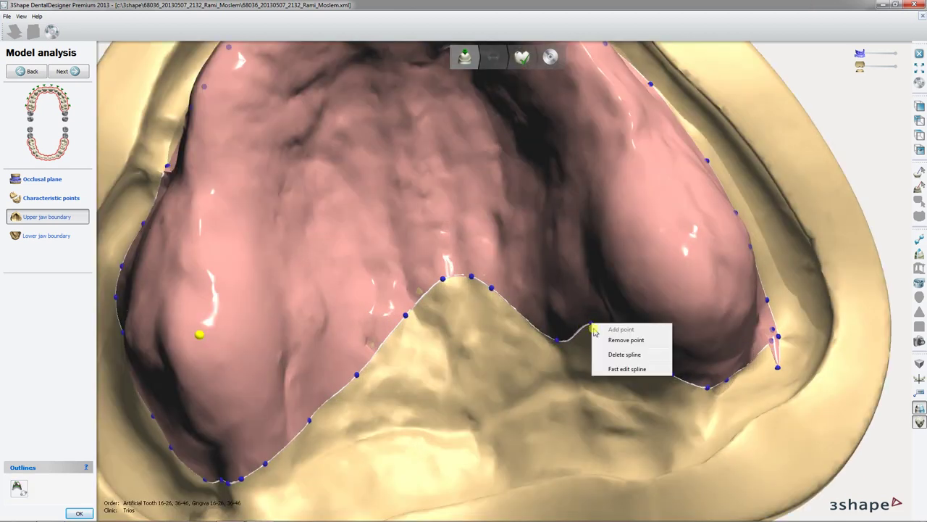
left_click(624, 369)
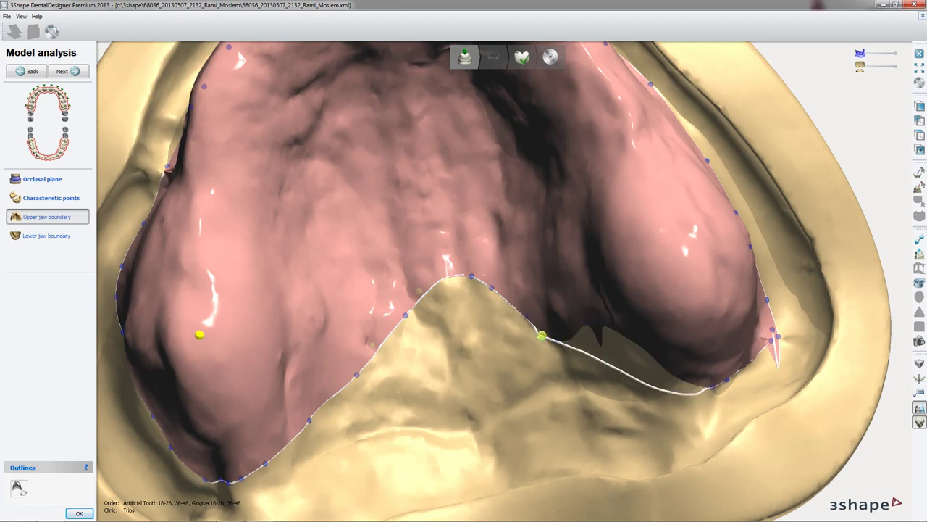
left_click(542, 335)
right_click_drag(483, 312, 499, 235)
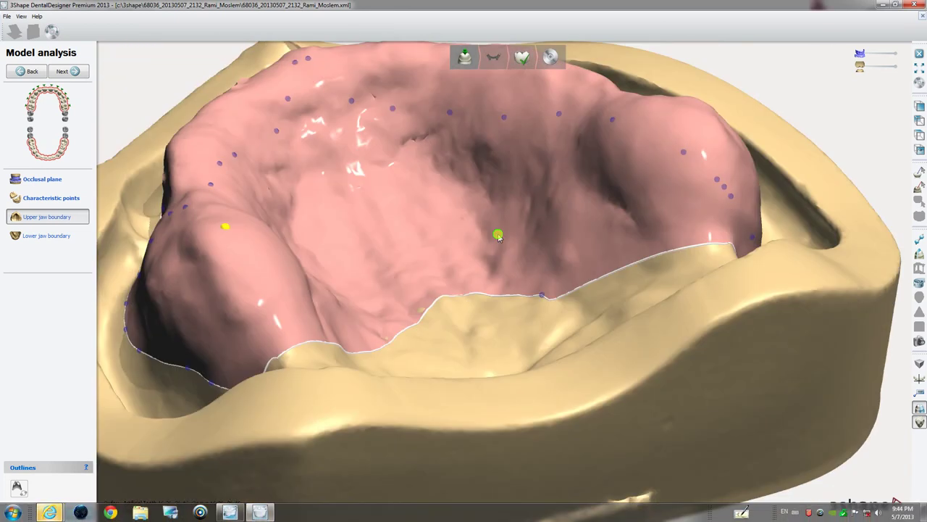
scroll(498, 235, "down", 5)
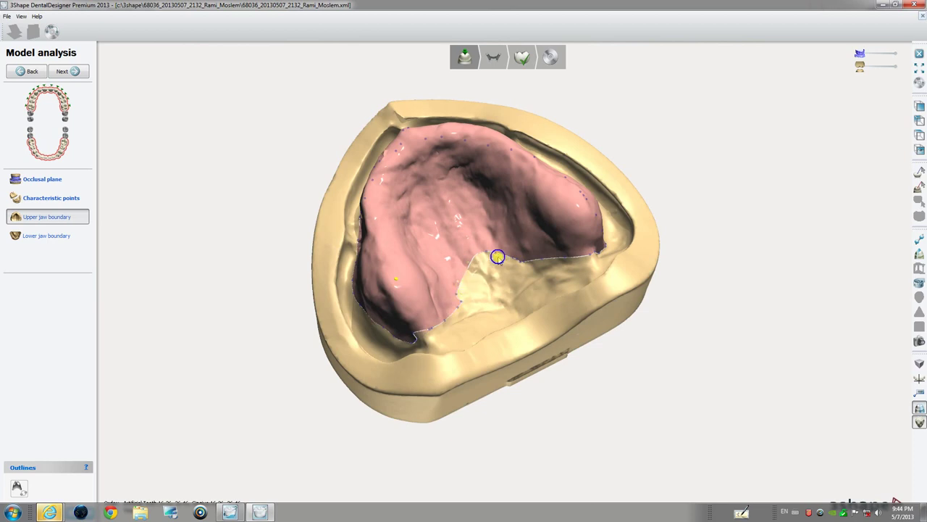
left_click_drag(497, 257, 468, 292)
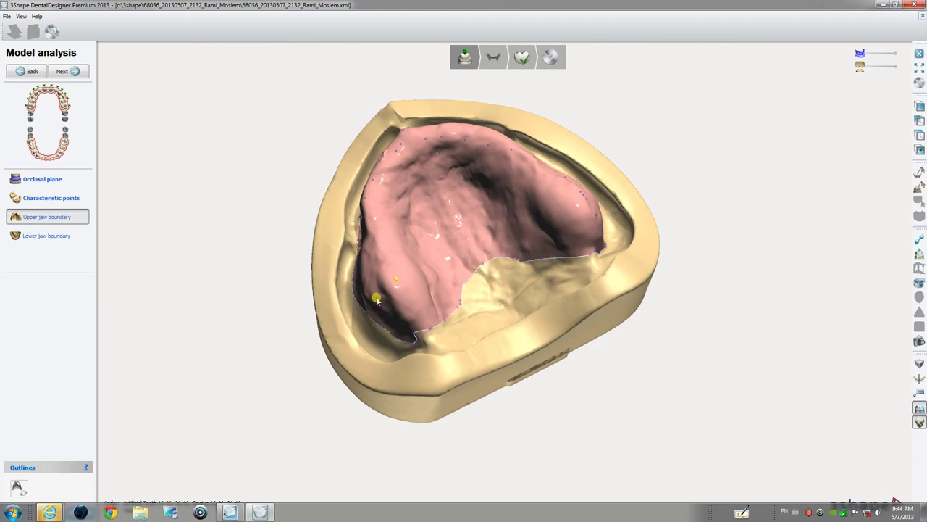
right_click_drag(379, 289, 503, 317)
left_click_drag(504, 317, 404, 269)
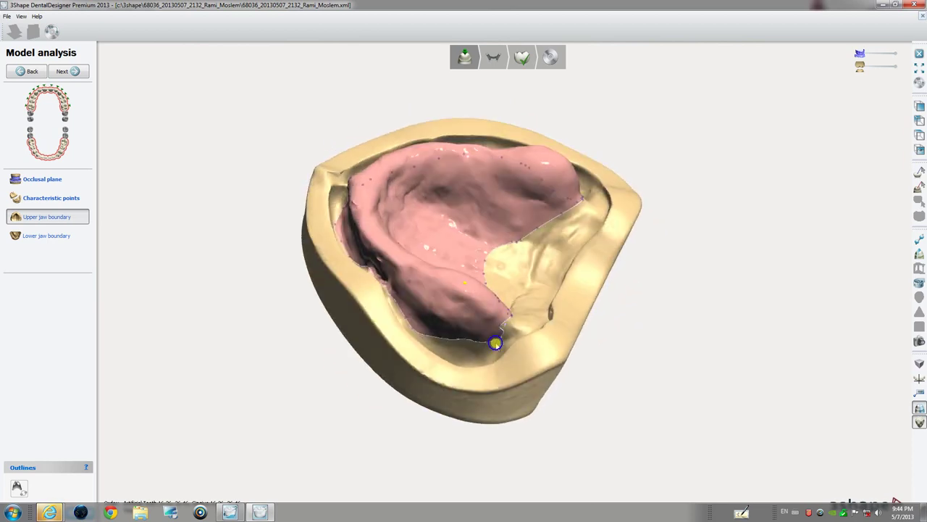
Step: Rotate and zoom the upper arch to check the refined boundary along the ridges
scroll(403, 269, "up", 3)
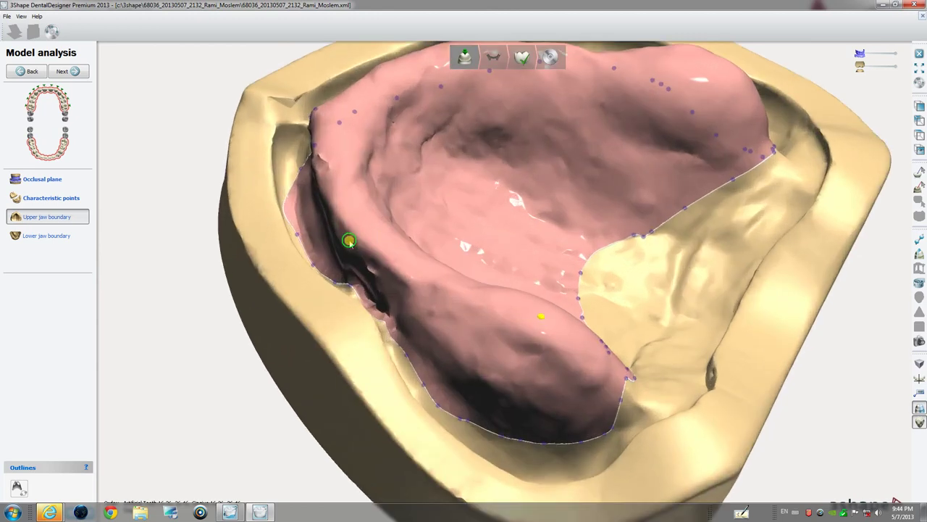
scroll(347, 240, "up", 3)
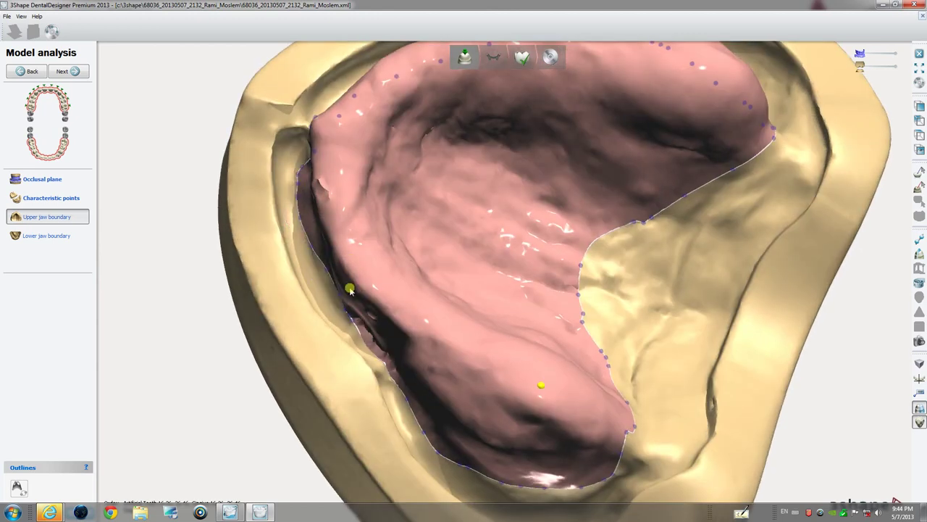
mouse_move(352, 289)
right_mouse_down()
mouse_move(486, 276)
mouse_move(472, 331)
mouse_move(695, 396)
right_mouse_up()
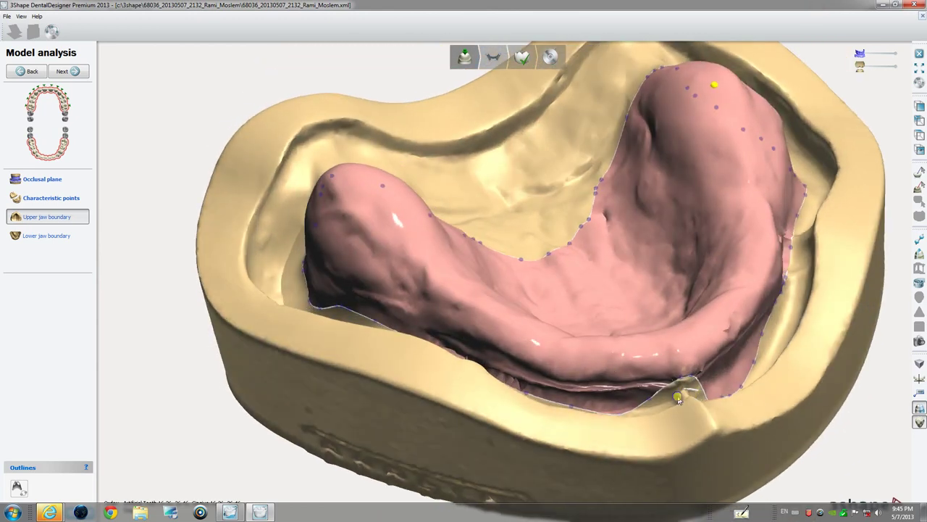
right_click_drag(631, 368, 757, 387)
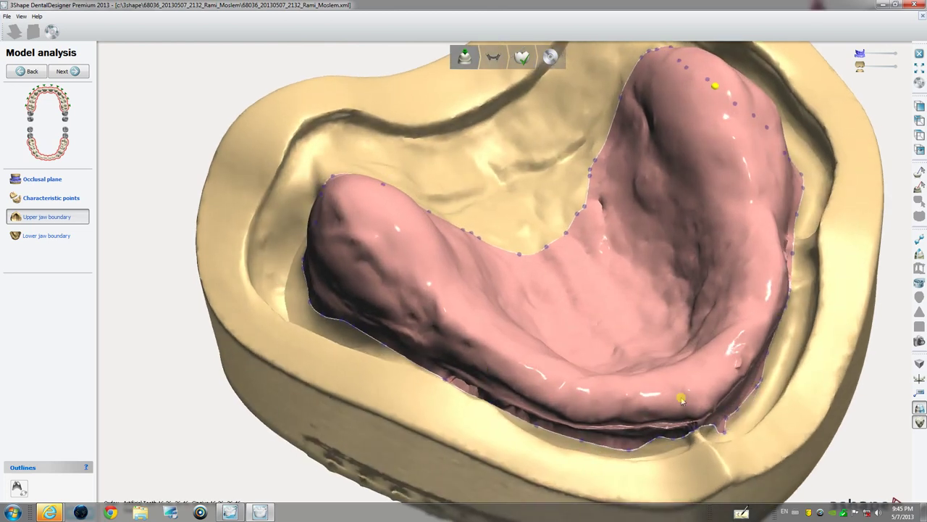
mouse_move(681, 400)
right_mouse_down()
mouse_move(659, 408)
mouse_move(682, 432)
right_mouse_up()
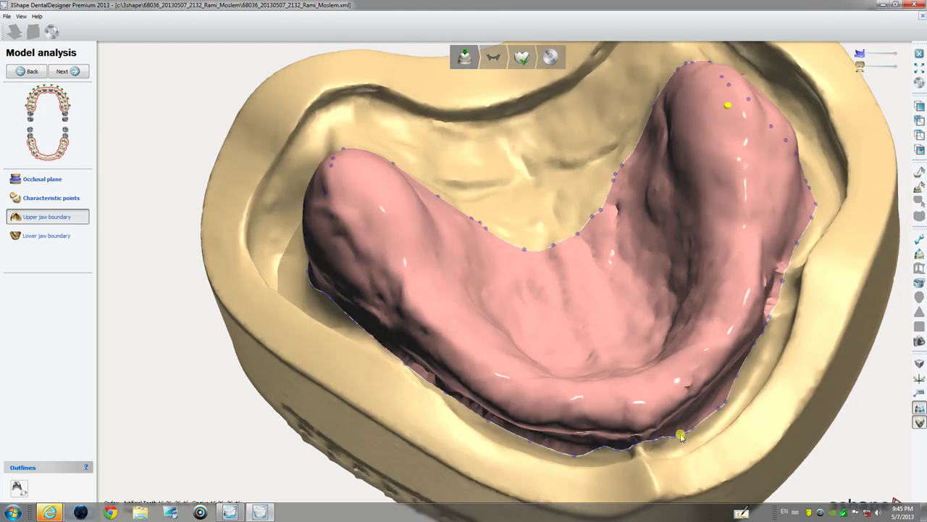
right_click(681, 435)
mouse_move(675, 437)
right_mouse_down()
mouse_move(625, 403)
mouse_move(694, 370)
right_mouse_up()
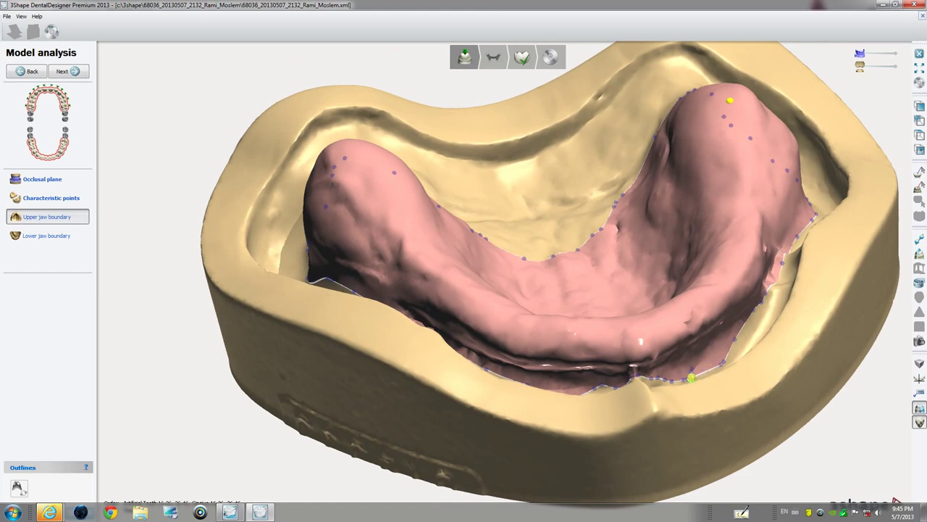
mouse_move(694, 373)
right_mouse_down()
mouse_move(463, 310)
mouse_move(523, 393)
right_mouse_up()
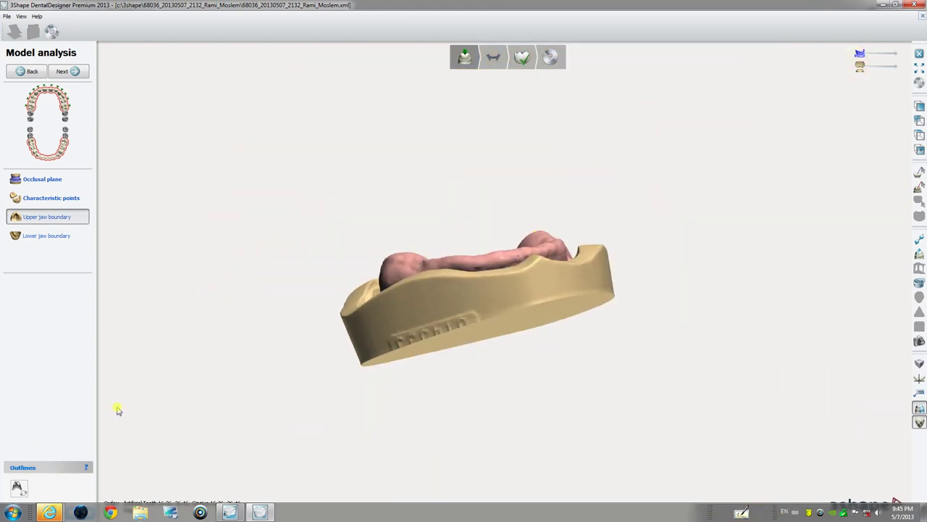
Step: Draw the lower jaw boundary along the ridge and around the bottom, closing the outline
right_click(53, 513)
left_click(134, 469)
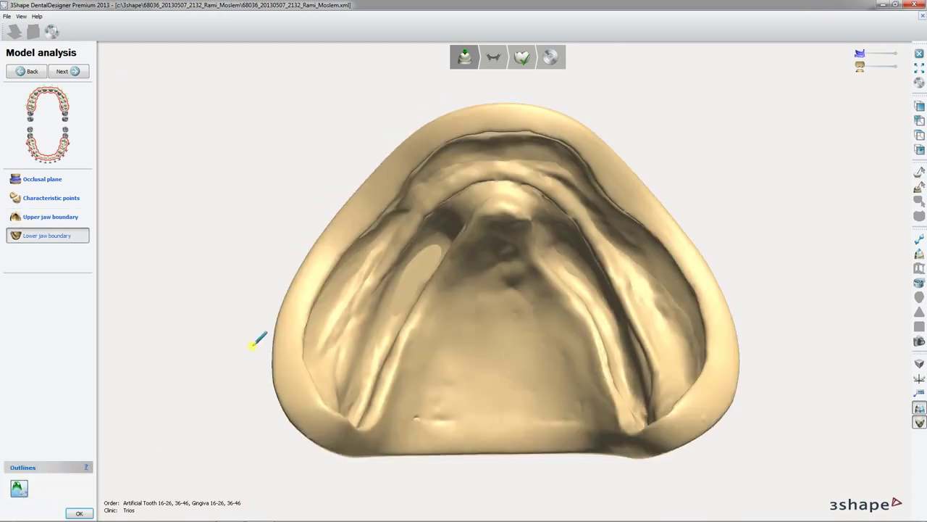
mouse_move(520, 297)
right_mouse_down()
mouse_move(621, 268)
mouse_move(606, 326)
mouse_move(636, 310)
right_mouse_up()
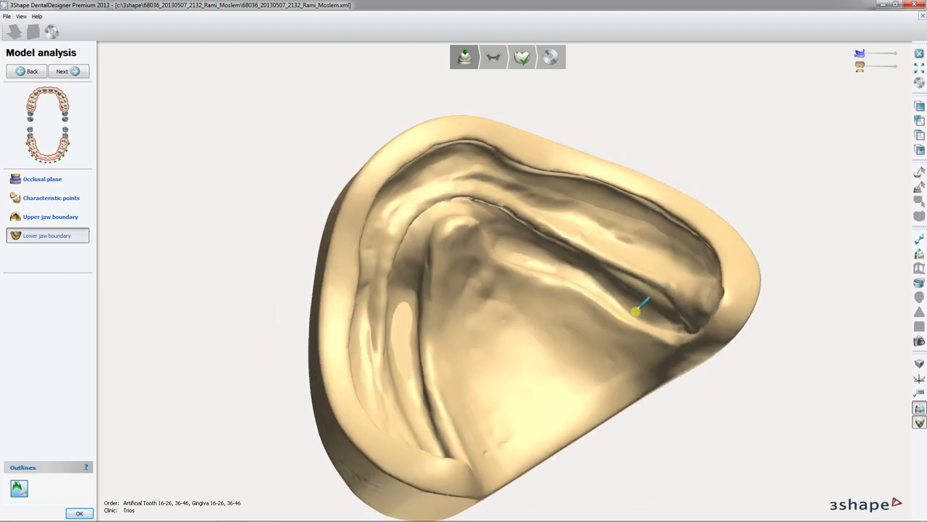
mouse_move(643, 312)
left_mouse_down()
mouse_move(710, 286)
mouse_move(648, 226)
mouse_move(527, 183)
mouse_move(404, 195)
mouse_move(363, 328)
left_mouse_up()
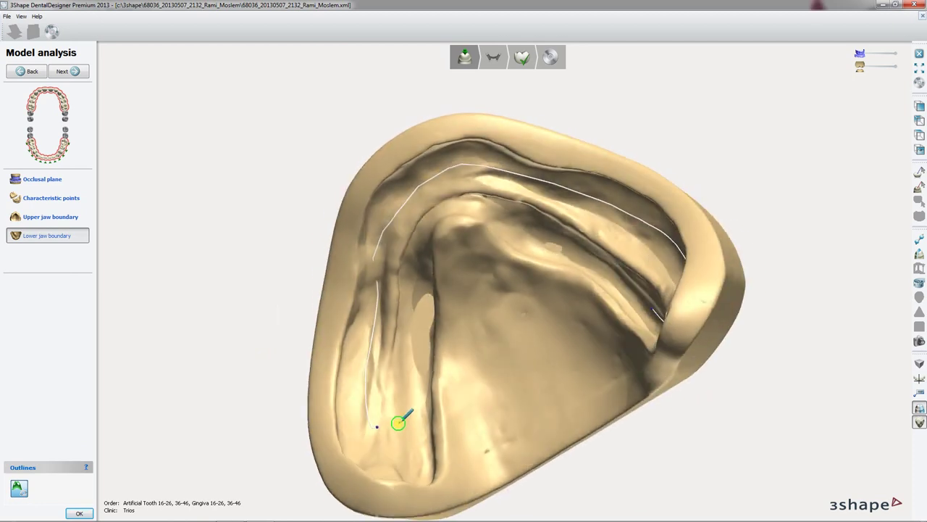
mouse_move(372, 429)
left_mouse_down()
mouse_move(385, 473)
mouse_move(414, 418)
mouse_move(420, 275)
mouse_move(466, 227)
mouse_move(468, 205)
mouse_move(628, 299)
mouse_move(667, 310)
left_mouse_up()
right_click_drag(559, 331, 620, 302)
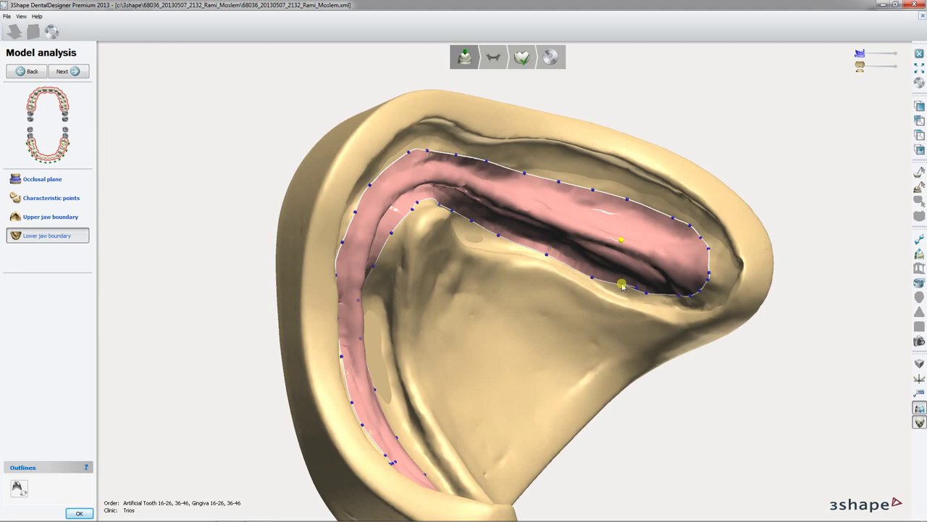
Step: Reduce the boundary's control points, widen its upper and right edges, and confirm
right_click(621, 286)
left_click(644, 313)
mouse_move(616, 286)
right_mouse_down()
mouse_move(534, 153)
mouse_move(539, 292)
mouse_move(524, 288)
mouse_move(477, 82)
right_mouse_up()
mouse_move(478, 82)
left_mouse_down()
mouse_move(575, 193)
mouse_move(586, 251)
left_mouse_up()
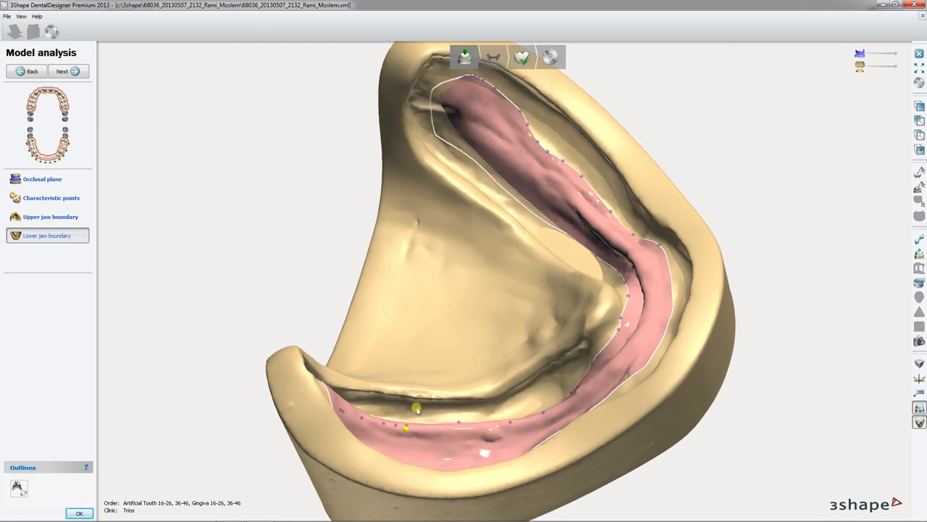
mouse_move(414, 403)
right_mouse_down()
mouse_move(408, 449)
mouse_move(457, 400)
mouse_move(449, 447)
mouse_move(471, 456)
right_mouse_up()
mouse_move(645, 373)
left_mouse_down()
mouse_move(636, 248)
mouse_move(617, 230)
left_mouse_up()
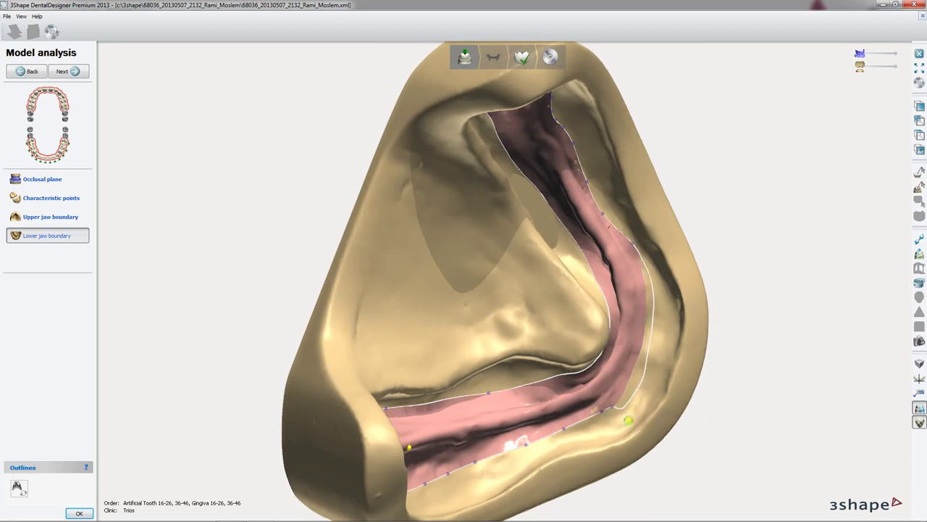
left_click(79, 512)
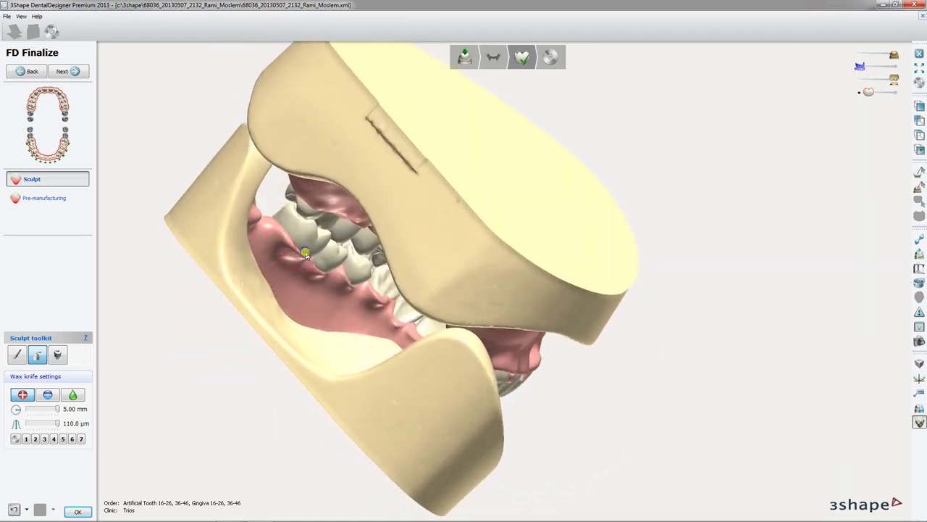
Step: Inspect the dentures from several angles and make the upper denture active for sculpting
scroll(304, 284, "up", 5)
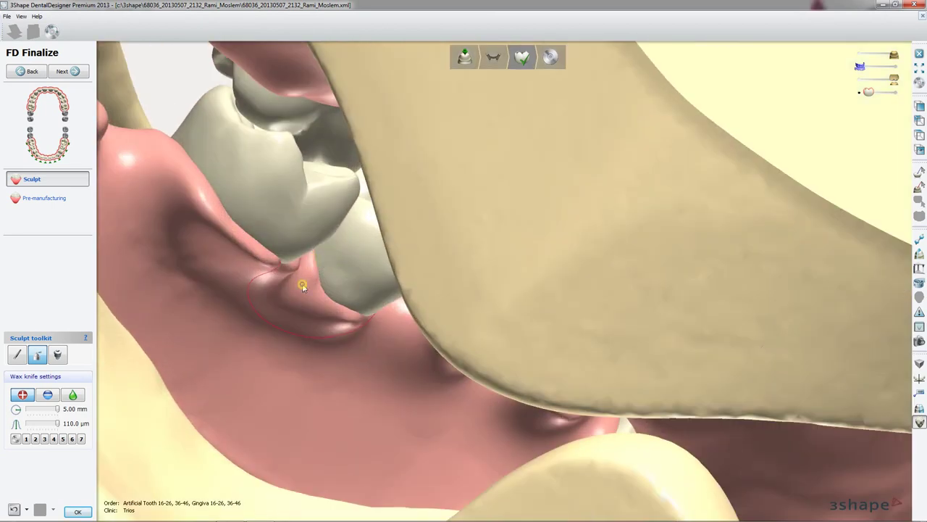
scroll(432, 312, "down", 5)
scroll(420, 320, "up", 2)
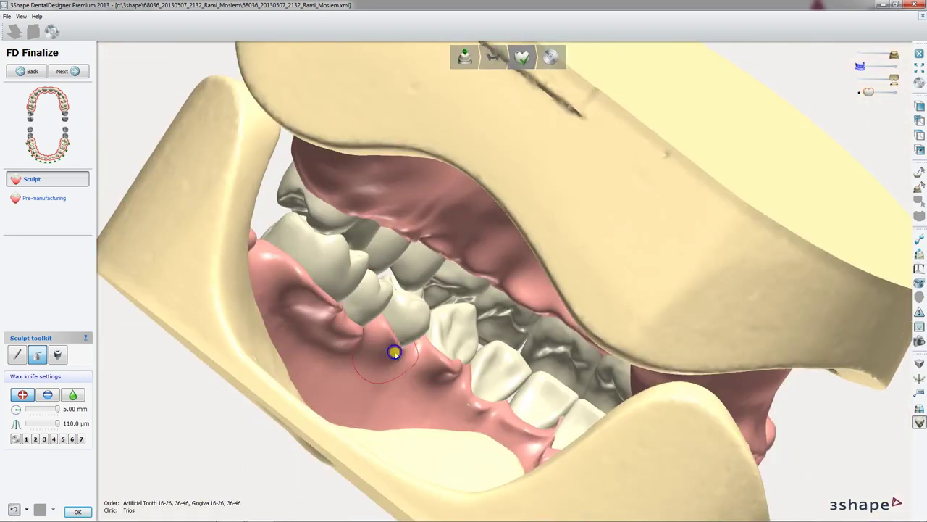
mouse_move(499, 429)
right_mouse_down()
mouse_move(508, 439)
mouse_move(489, 385)
right_mouse_up()
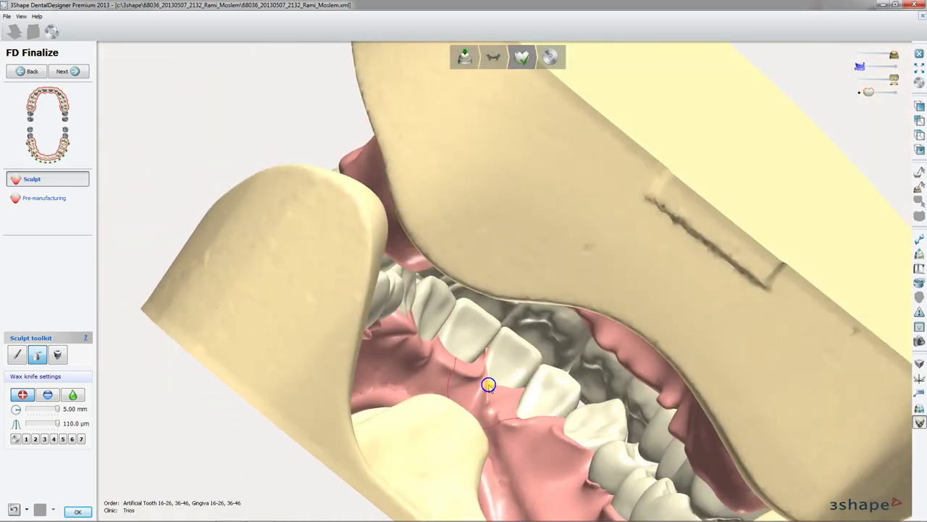
right_click_drag(329, 341, 348, 385)
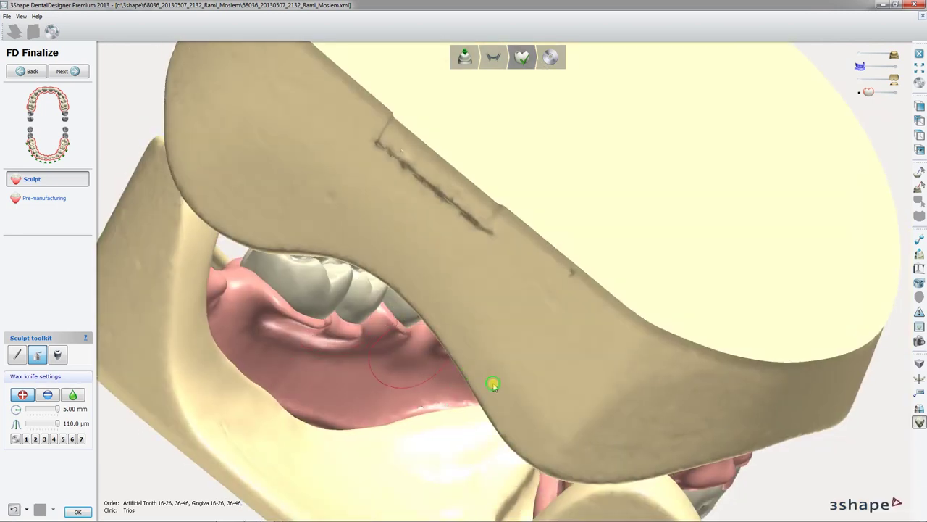
mouse_move(493, 382)
right_mouse_down()
mouse_move(486, 393)
mouse_move(534, 437)
mouse_move(555, 405)
mouse_move(545, 402)
right_mouse_up()
left_click(545, 401)
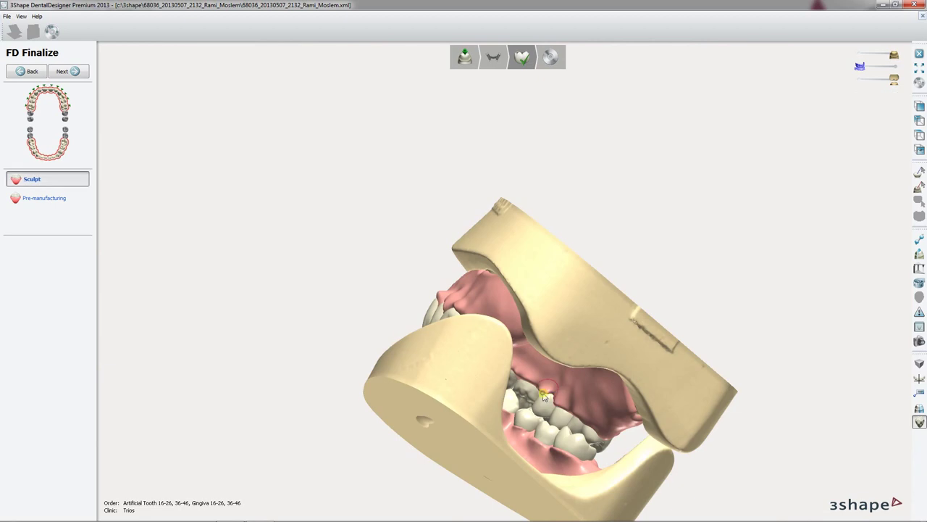
left_click(397, 381)
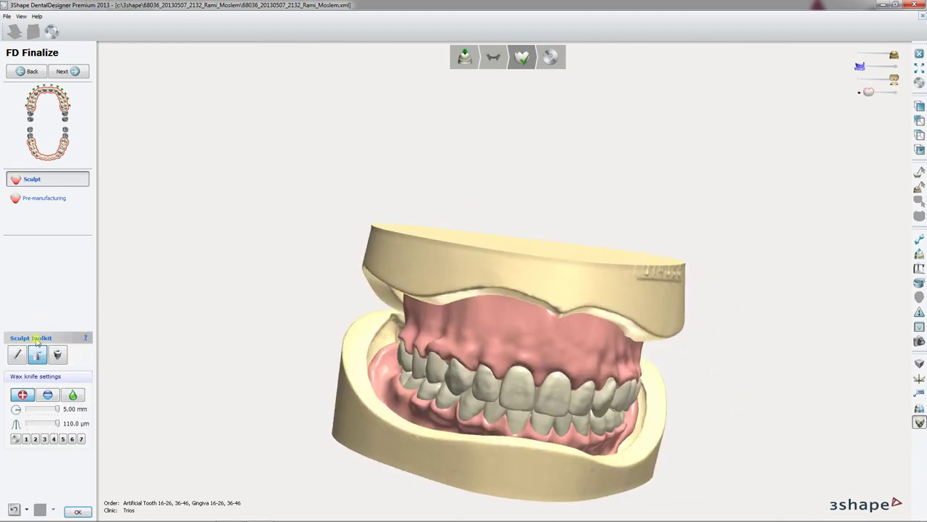
Step: Trim wax along the upper gum line with the wax knife in Remove mode
left_click(71, 395)
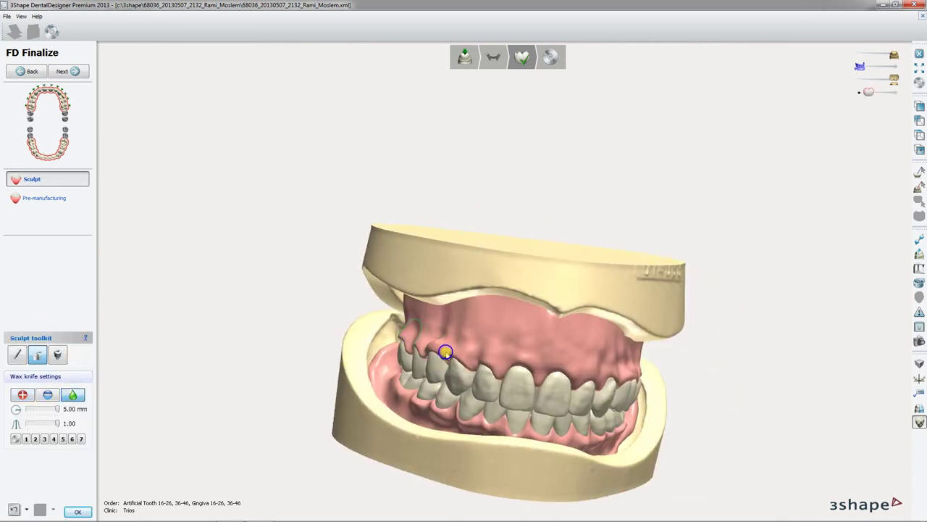
right_click_drag(554, 375, 537, 376)
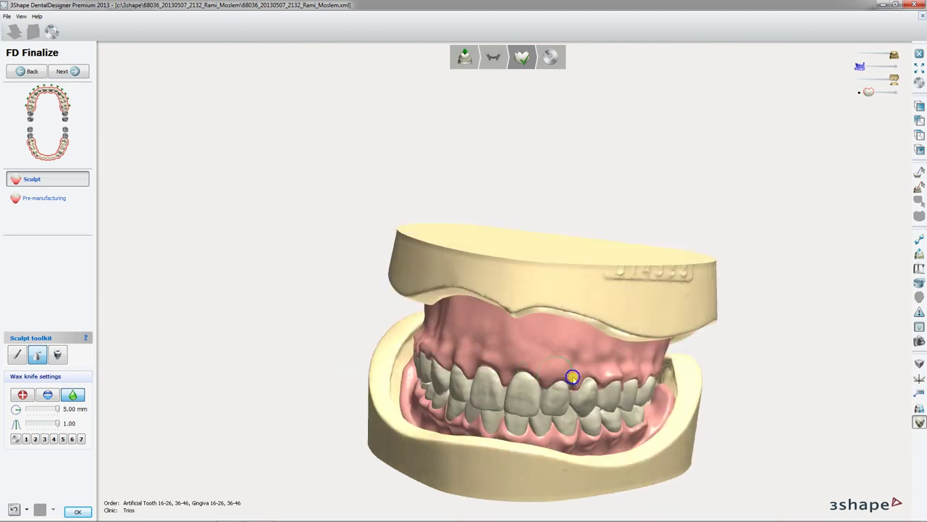
left_click(48, 394)
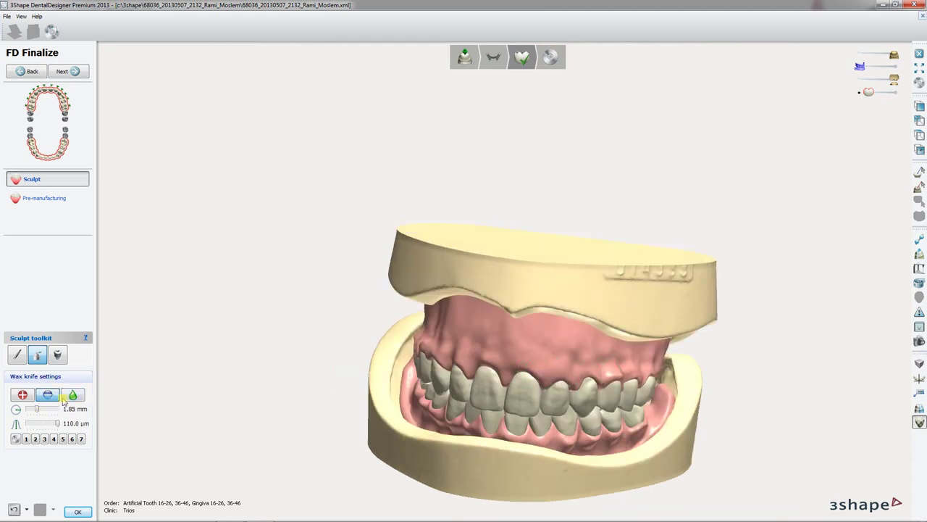
right_click_drag(355, 312, 420, 357)
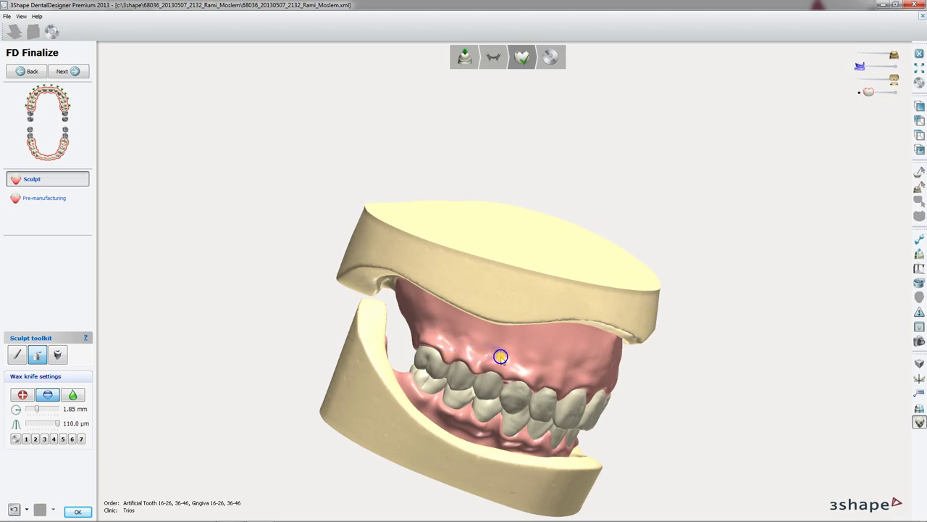
right_click_drag(532, 381, 519, 370)
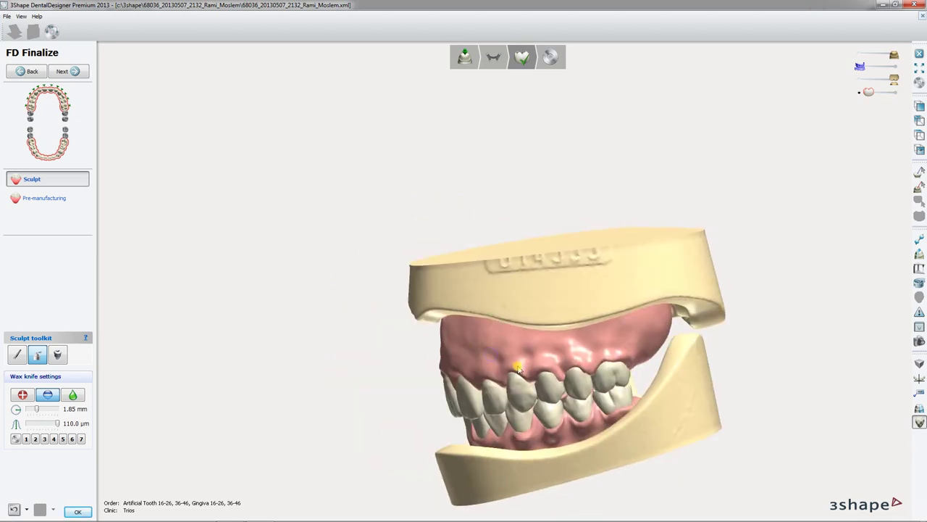
left_click_drag(571, 353, 626, 354)
Step: Remove wax along the lower gingiva from several frontal angles
mouse_move(634, 364)
right_mouse_down()
mouse_move(653, 436)
mouse_move(650, 420)
right_mouse_up()
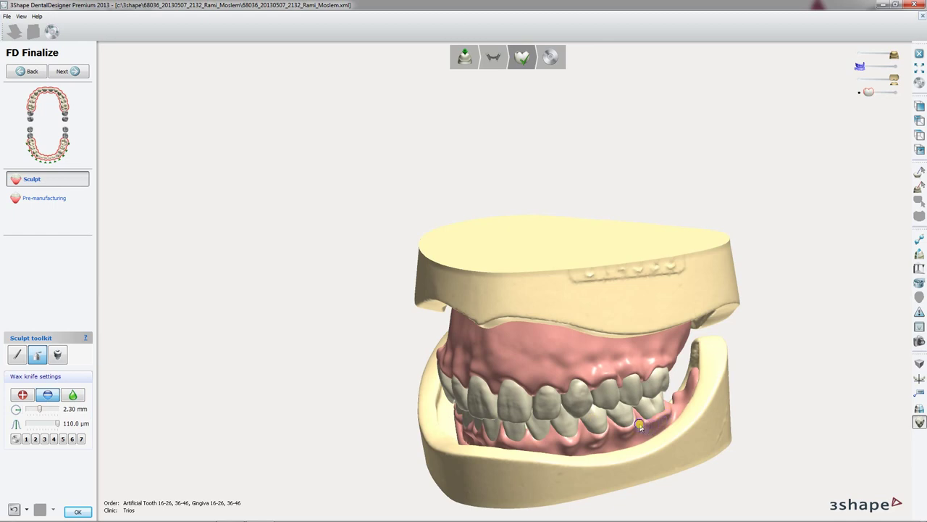
left_click_drag(640, 427, 555, 447)
right_click_drag(495, 435, 533, 451)
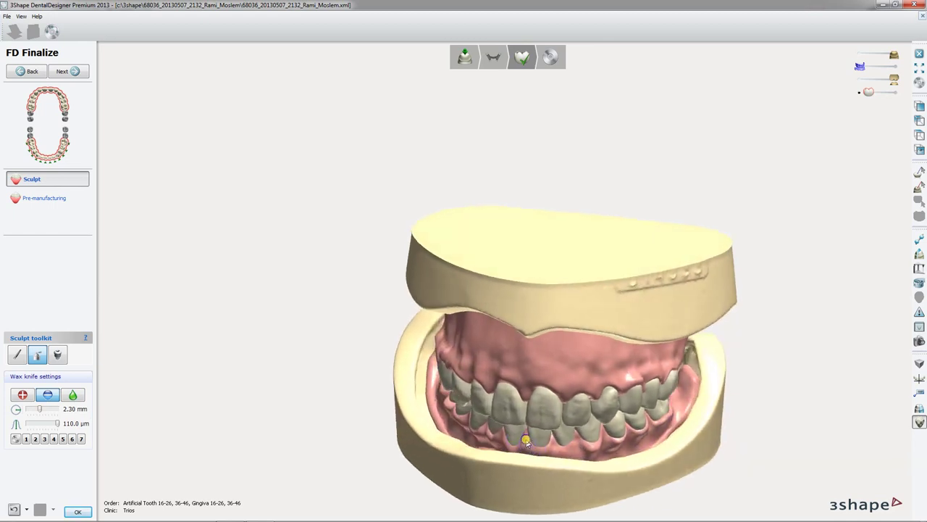
left_click_drag(527, 441, 518, 449)
mouse_move(496, 428)
right_mouse_down()
mouse_move(555, 422)
mouse_move(529, 437)
right_mouse_up()
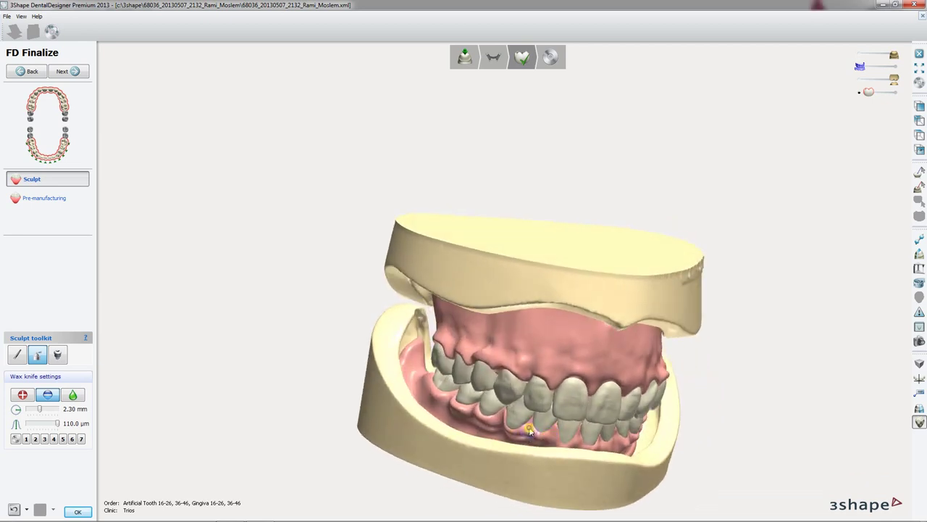
mouse_move(530, 431)
left_mouse_down()
mouse_move(497, 435)
mouse_move(472, 413)
left_mouse_up()
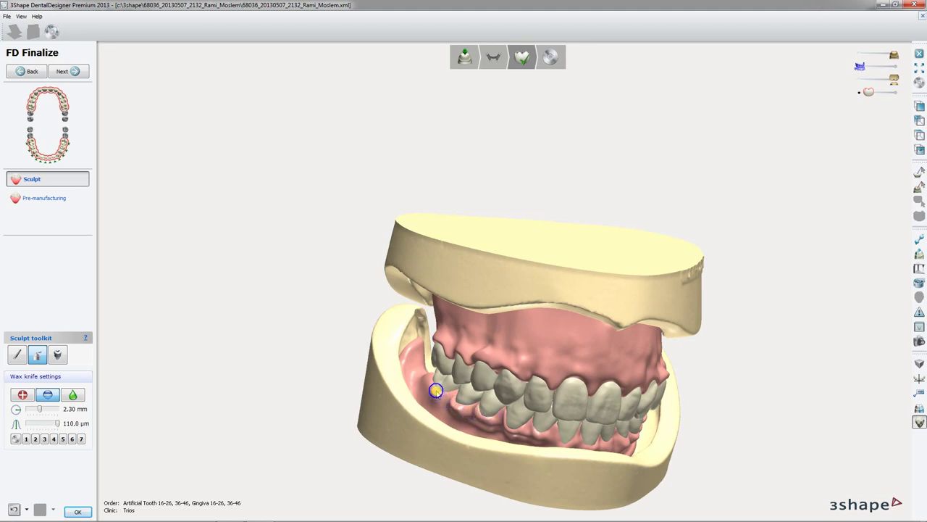
Step: Add pink wax at the lower premolar's gum line
left_click(23, 395)
right_click_drag(300, 414, 445, 393)
scroll(445, 394, "up", 3)
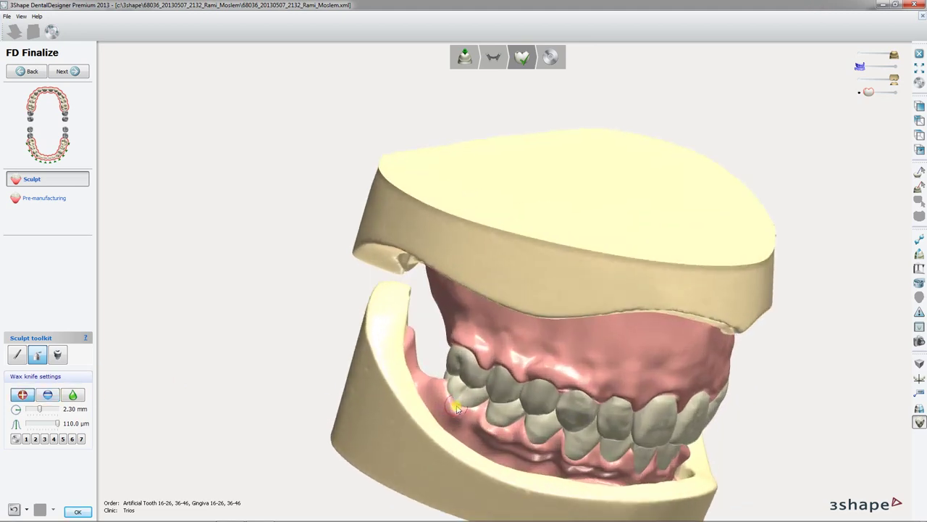
left_click_drag(457, 403, 491, 411)
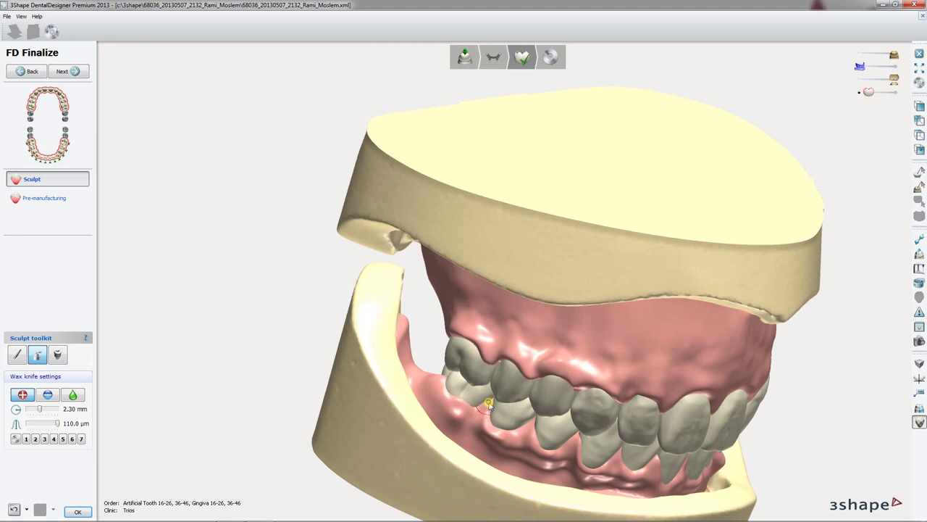
Step: Smooth and reshape the lower gingiva around the premolar and near the front teeth
left_click(70, 393)
right_click_drag(442, 428, 428, 423)
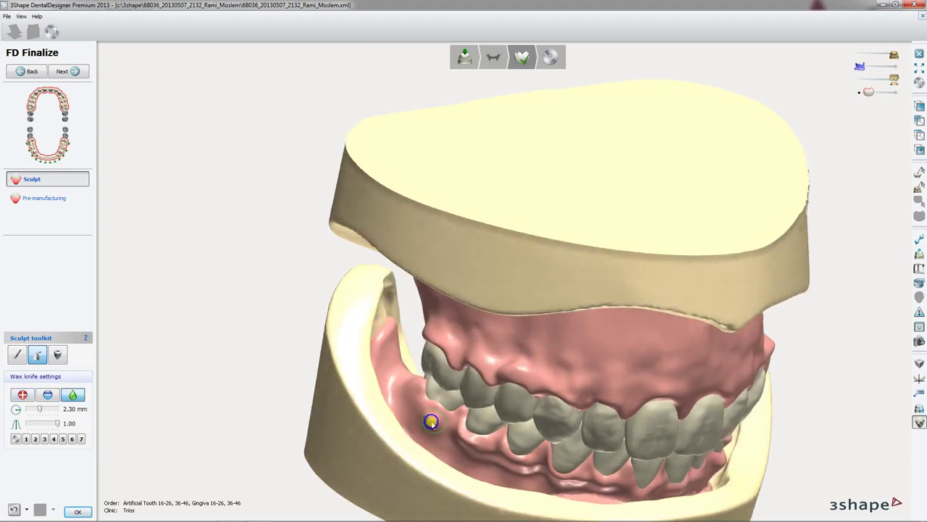
key("shift")
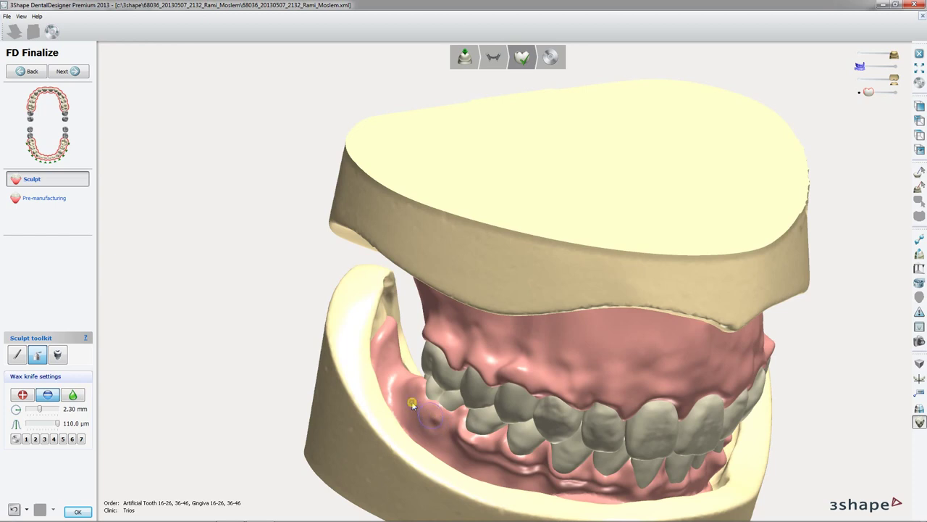
right_click_drag(404, 428, 430, 380)
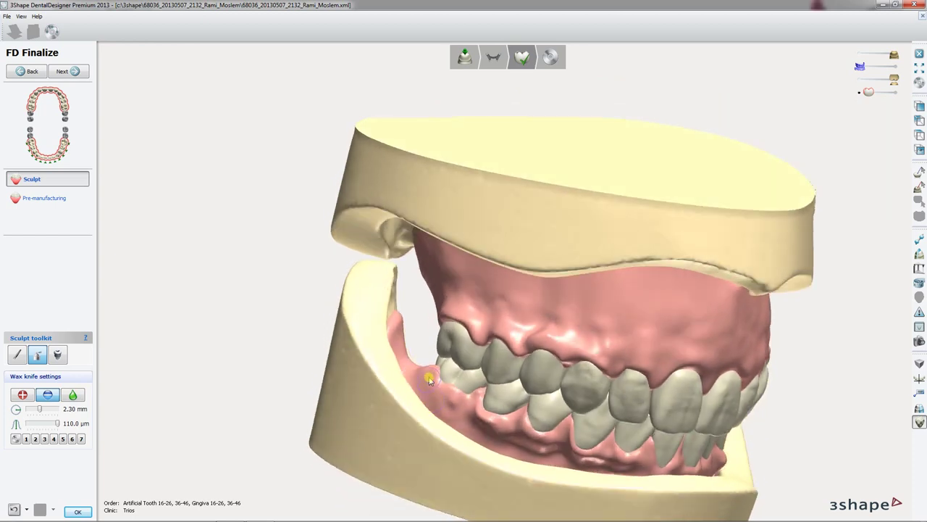
mouse_move(436, 399)
left_mouse_down()
mouse_move(461, 406)
mouse_move(427, 387)
mouse_move(475, 421)
left_mouse_up()
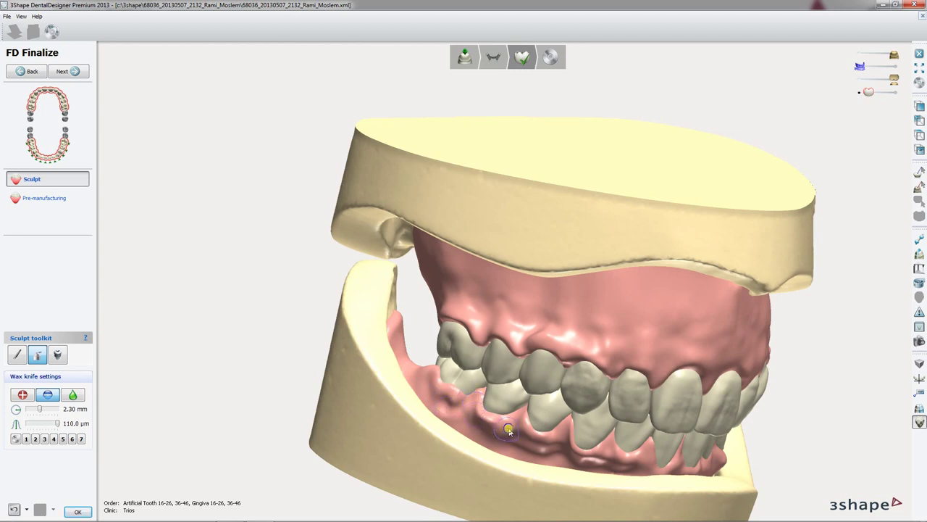
right_click_drag(493, 417, 323, 429)
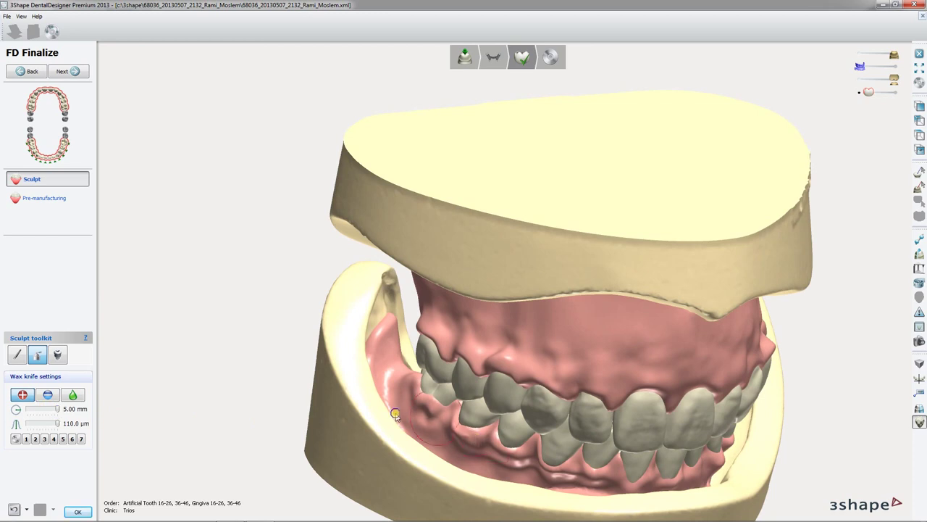
left_click_drag(534, 482, 526, 471)
Step: Work the other side of the lower gingiva, ending in Smooth mode at strength 1.00
left_click(74, 396)
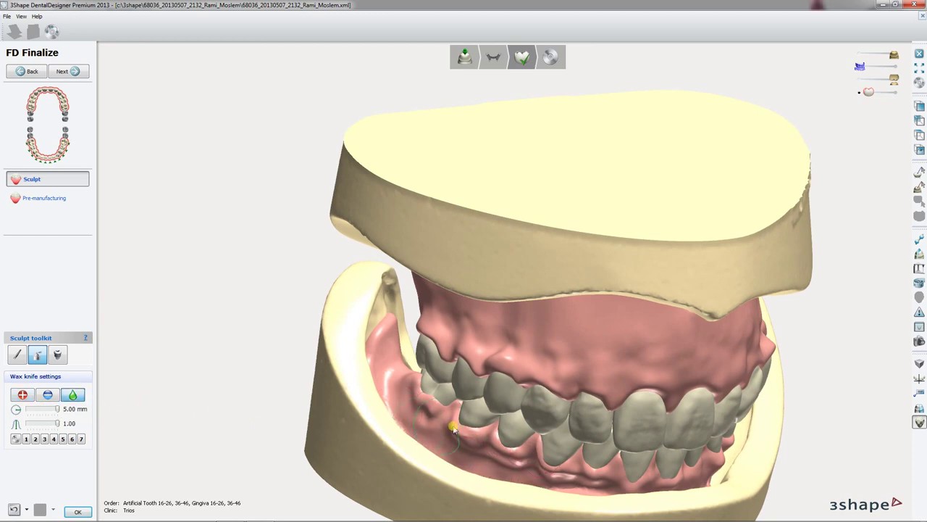
right_click_drag(615, 430, 743, 405)
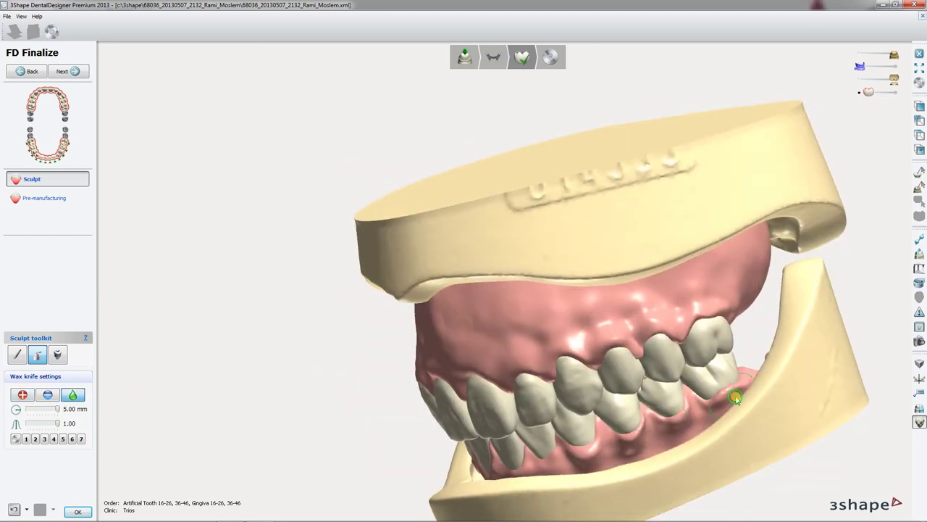
left_click(23, 395)
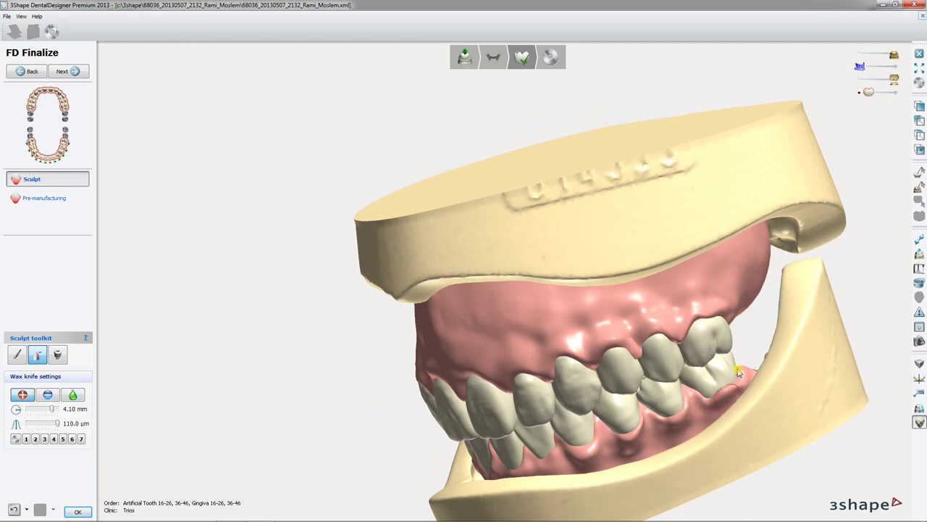
right_click_drag(739, 373, 704, 419)
key("shift")
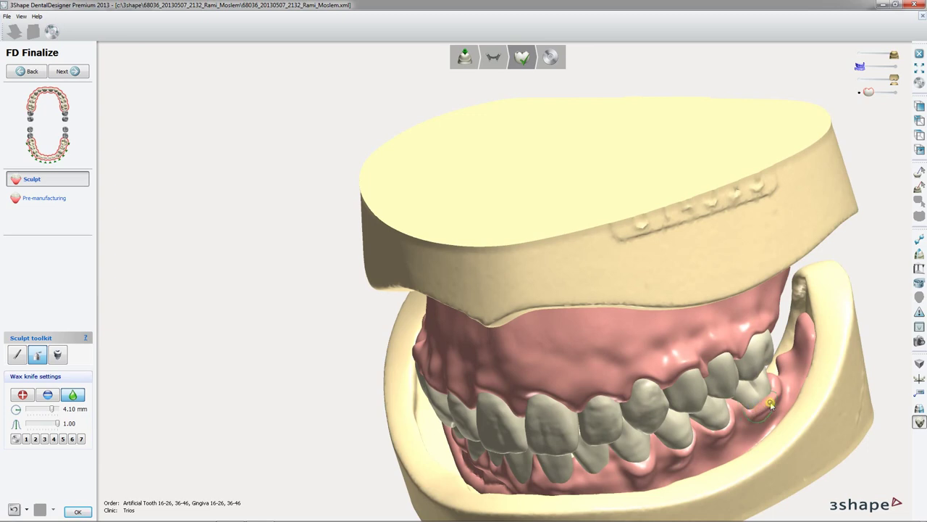
scroll(766, 403, "down", 5)
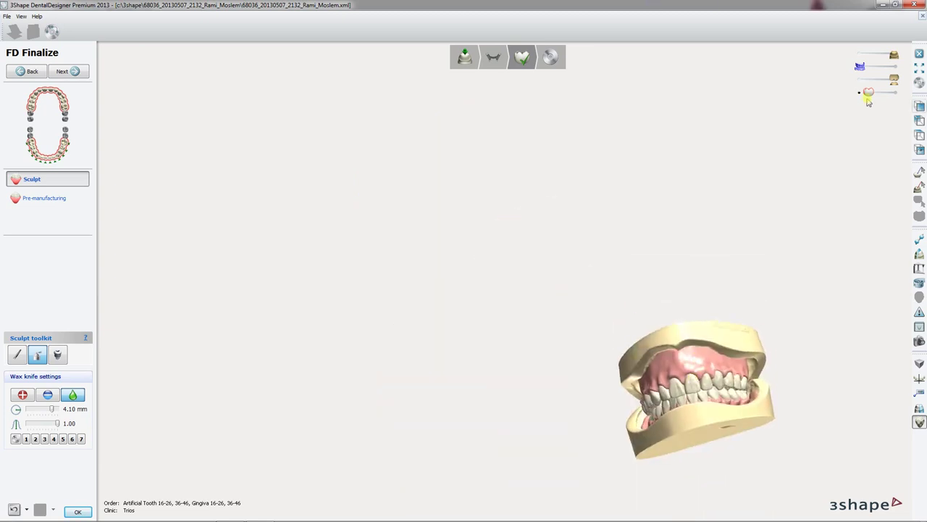
Step: Centre the models on a large front view and toggle see-through gingiva highlighting on and off
right_click_drag(817, 326, 638, 200, "ctrl")
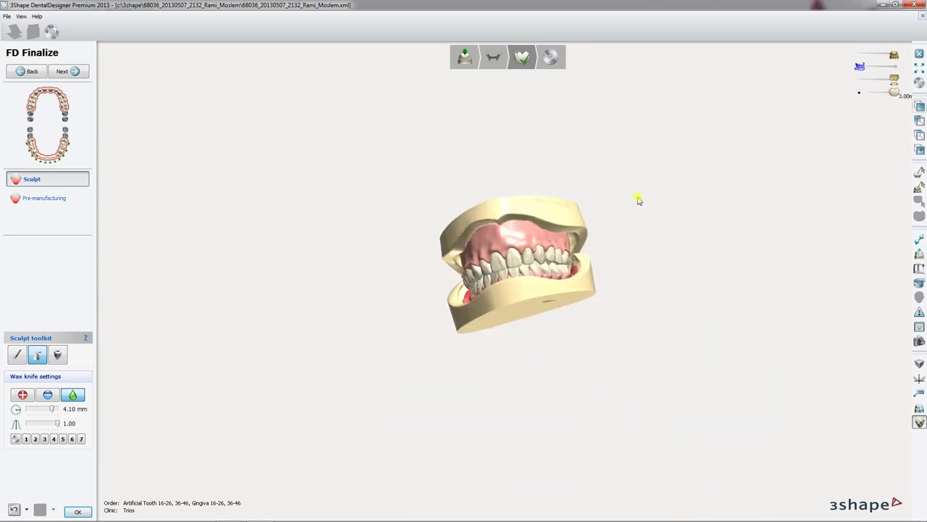
left_click(920, 106)
left_click(920, 120)
left_click(920, 148)
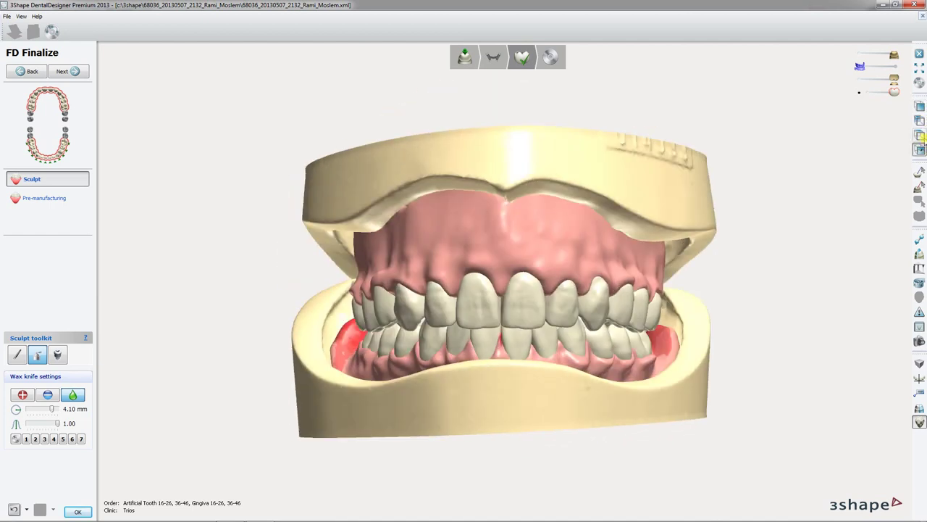
left_click(921, 409)
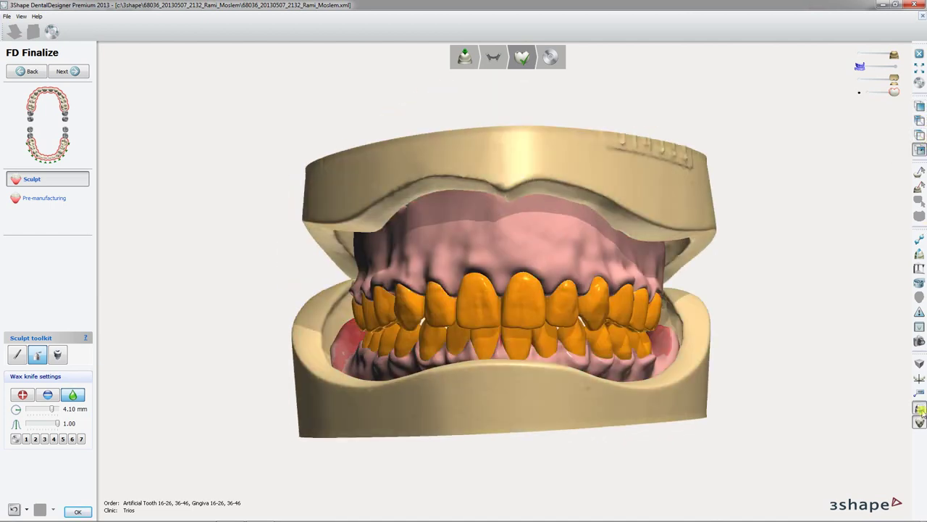
left_click(920, 409)
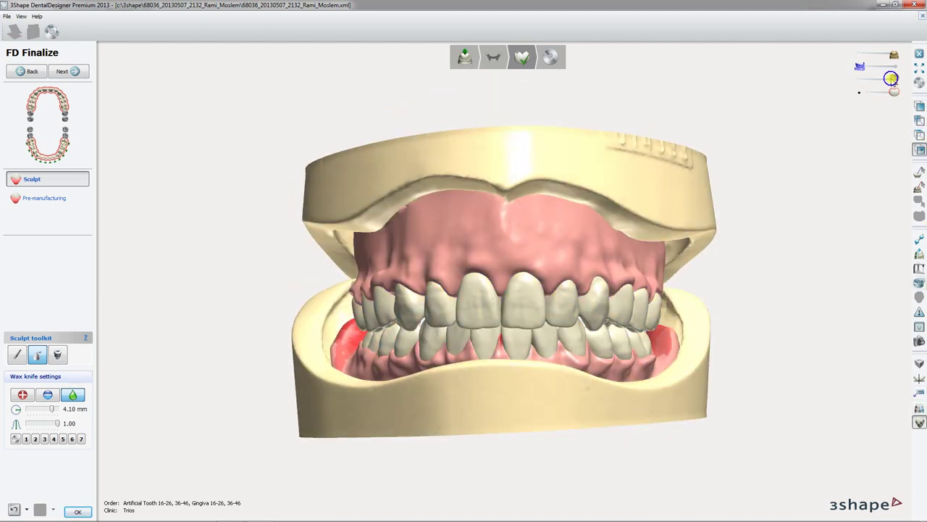
Step: Hide the opposing jaw model and switch the wax knife to Remove at 110.0 µm
left_click_drag(891, 78, 859, 81)
mouse_move(733, 245)
right_mouse_down()
mouse_move(749, 314)
mouse_move(354, 398)
right_mouse_up()
key("shift")
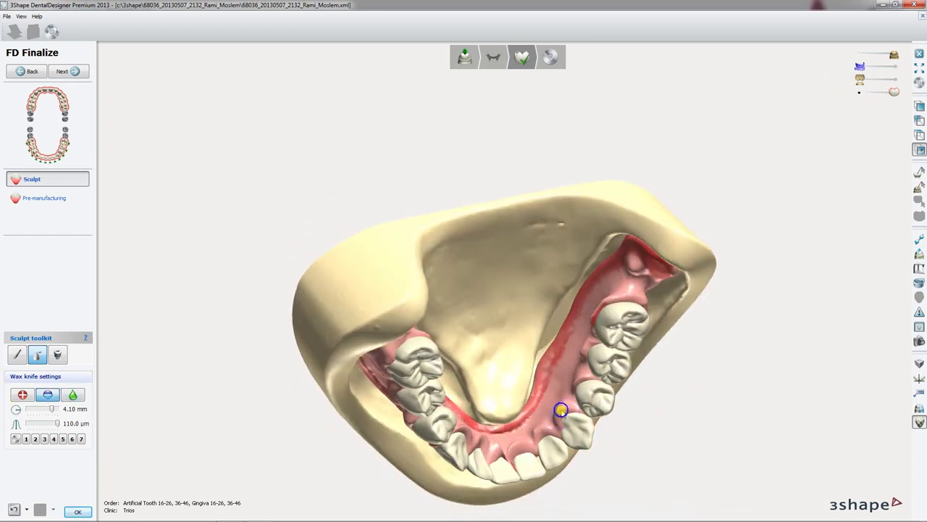
Step: Trim wax from the lingual gingiva, then try Morphing on the arch
left_click_drag(571, 379, 547, 410)
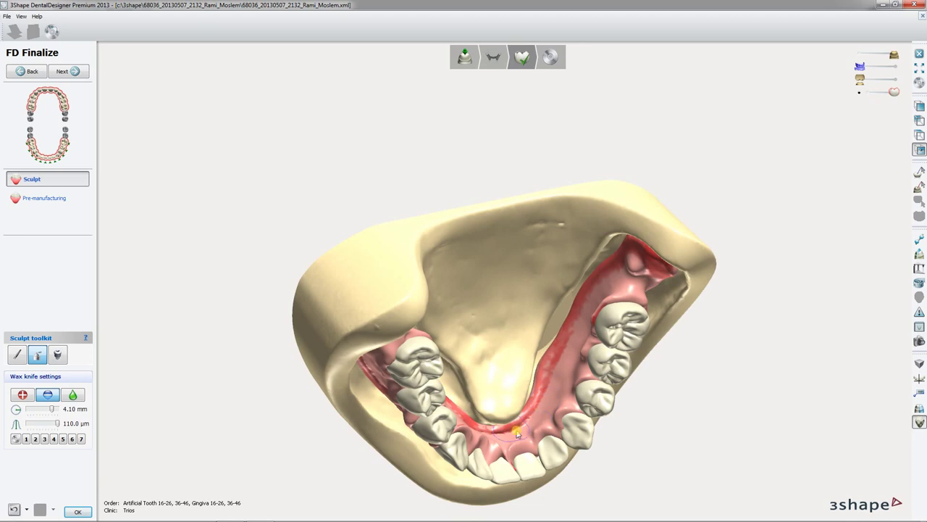
right_click_drag(517, 433, 507, 439)
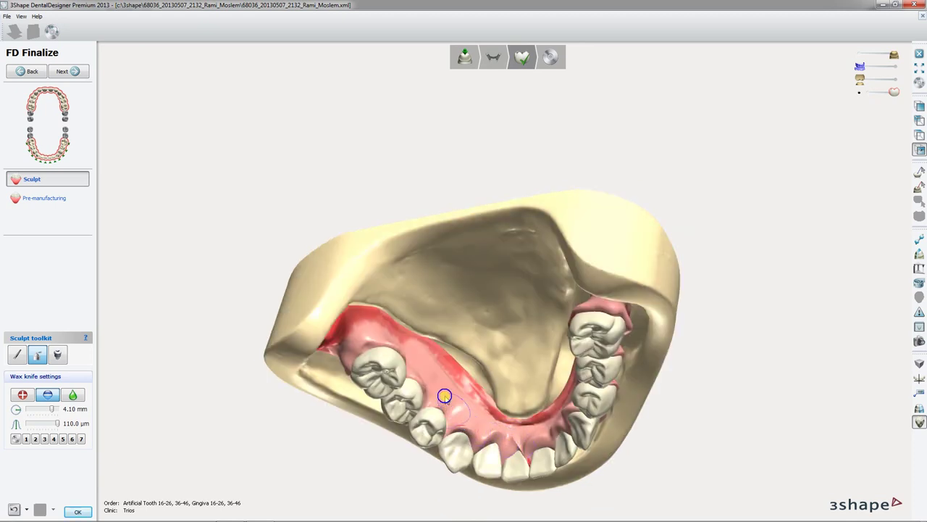
right_click_drag(378, 341, 441, 399)
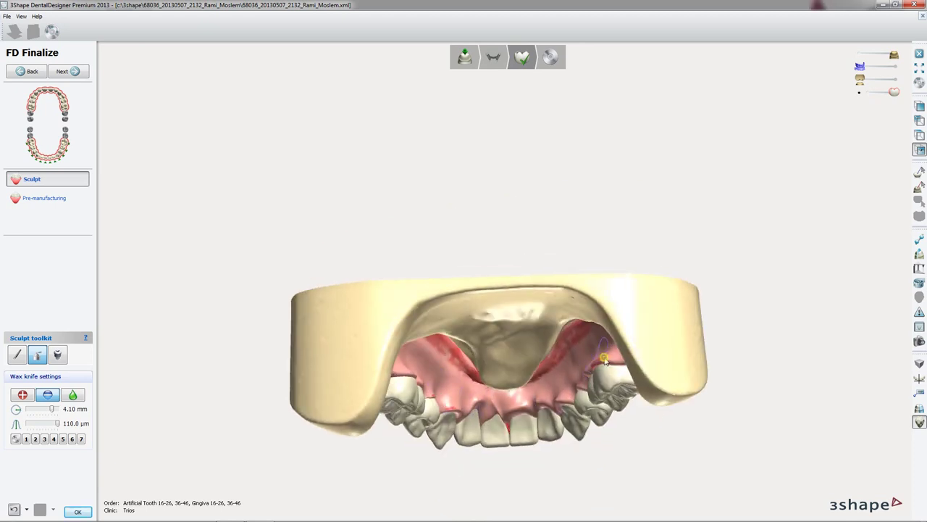
right_click_drag(604, 360, 414, 224)
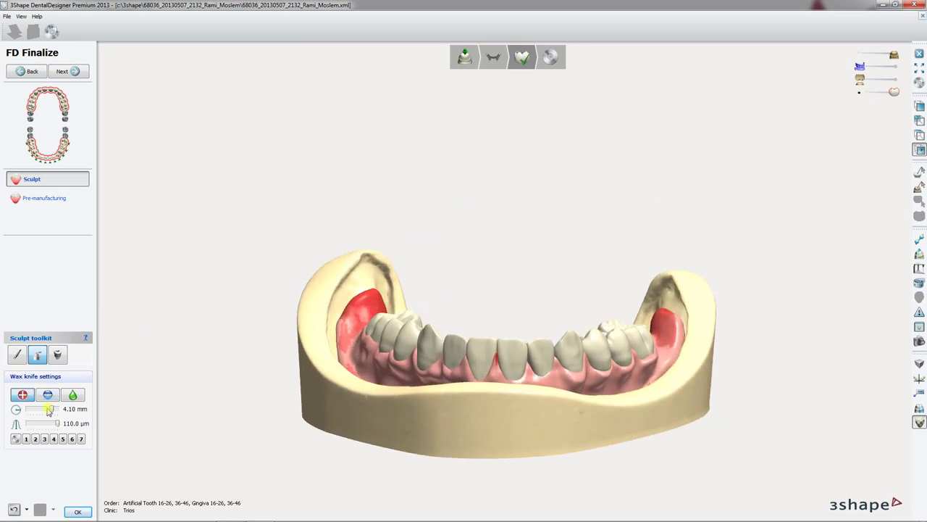
right_click_drag(571, 368, 537, 370)
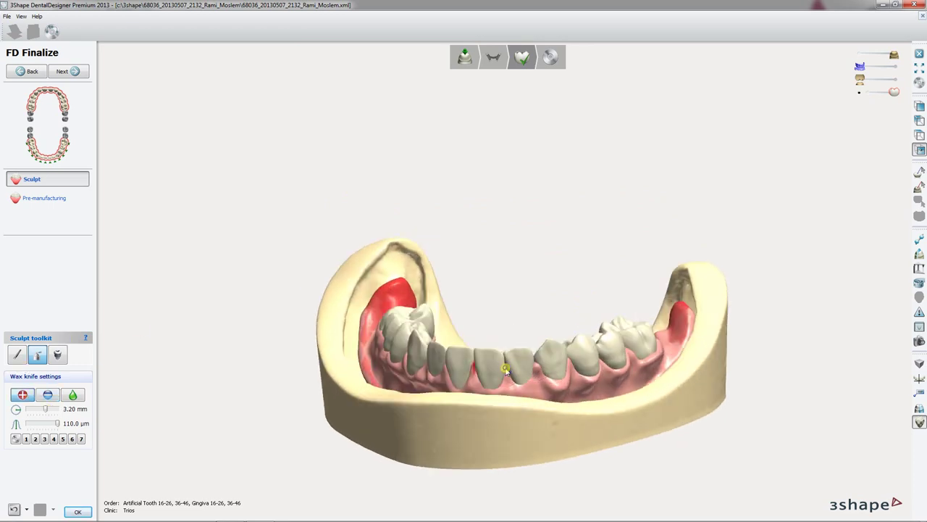
right_click_drag(506, 372, 552, 454)
left_click(17, 354)
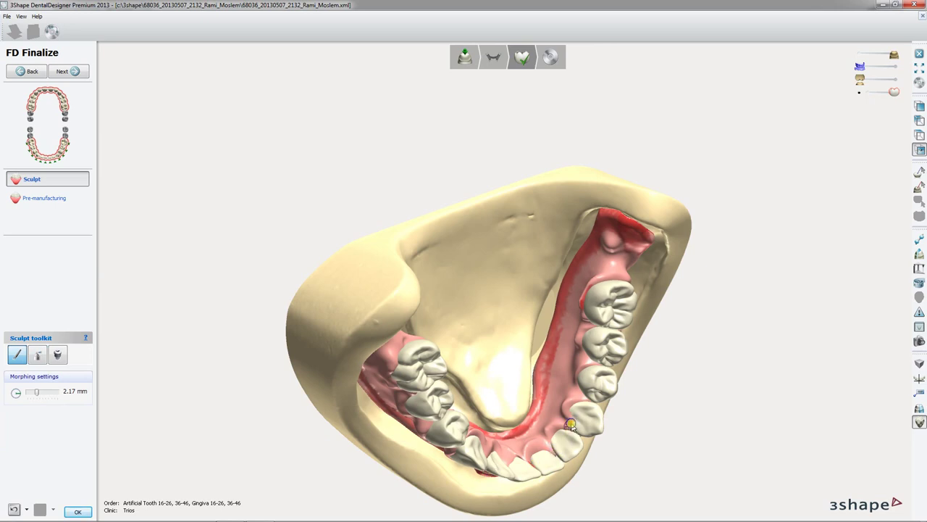
mouse_move(571, 426)
right_mouse_down()
mouse_move(502, 362)
mouse_move(580, 373)
mouse_move(567, 361)
right_mouse_up()
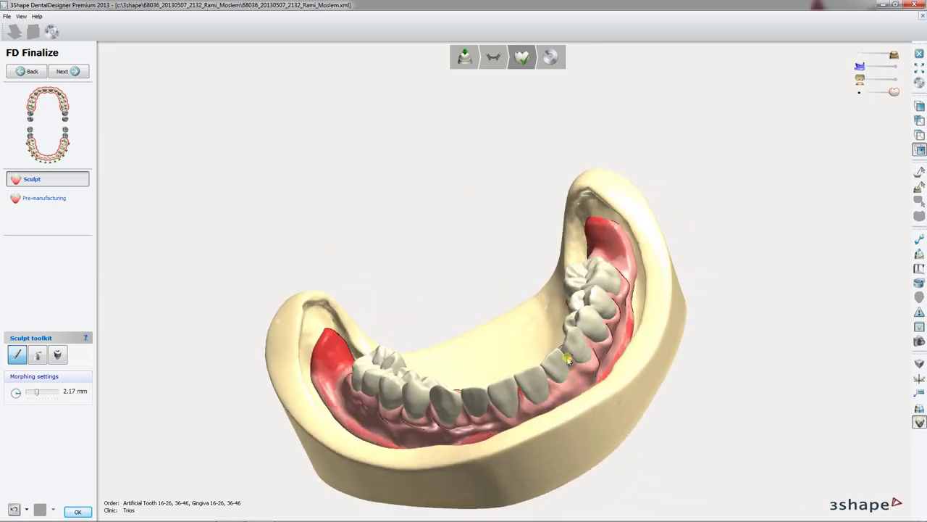
mouse_move(585, 400)
right_mouse_down()
mouse_move(137, 443)
mouse_move(338, 464)
mouse_move(53, 428)
right_mouse_up()
Step: Return to the wax knife, enlarge it to 5.00 mm, and switch to Add mode
key("Tab")
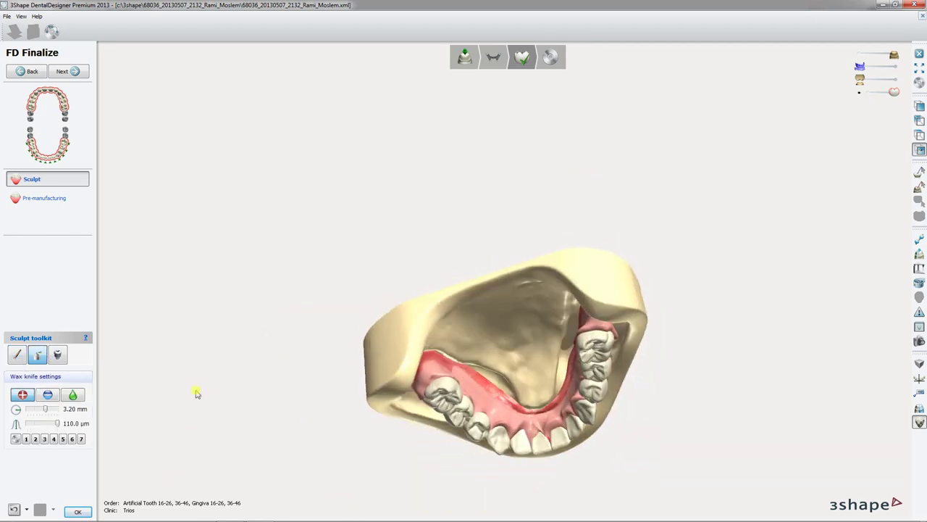
left_click_drag(52, 408, 444, 429)
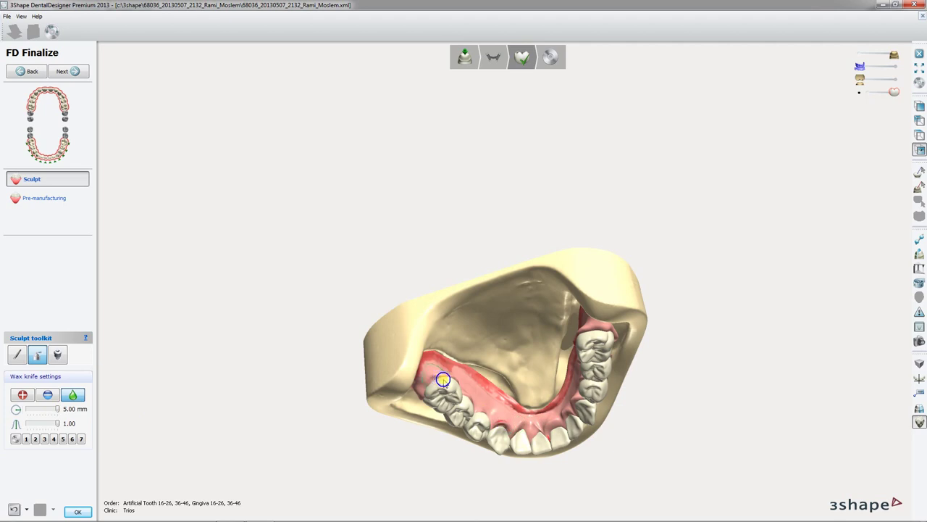
mouse_move(564, 422)
right_mouse_down()
mouse_move(572, 364)
mouse_move(548, 393)
right_mouse_up()
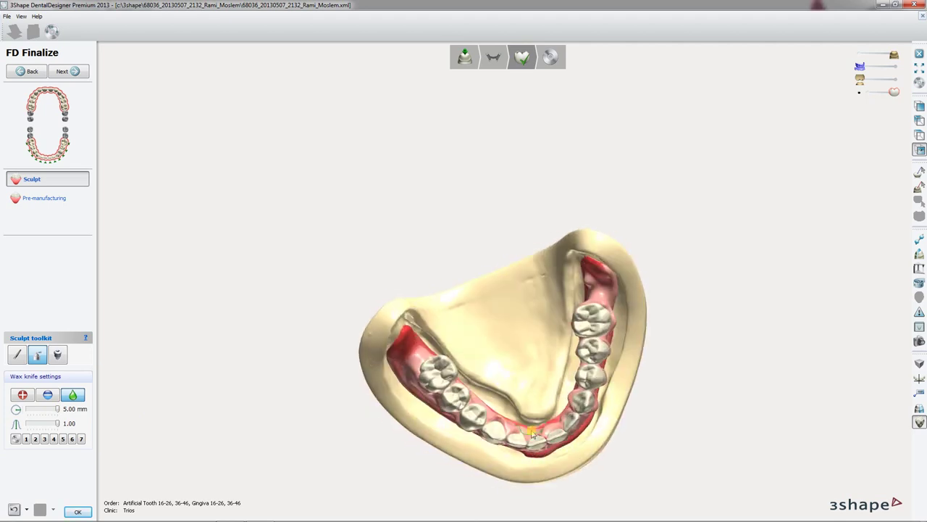
left_click(45, 396)
right_click_drag(540, 428, 500, 426)
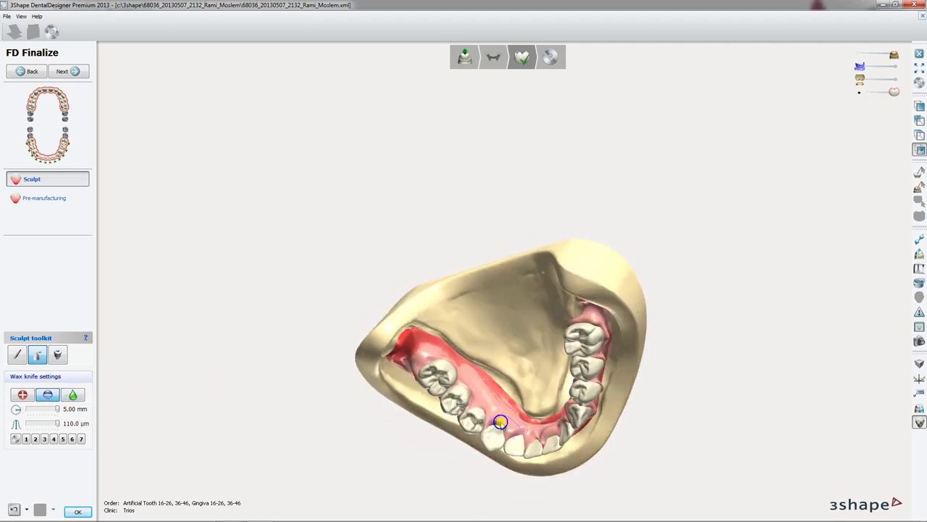
key("shift")
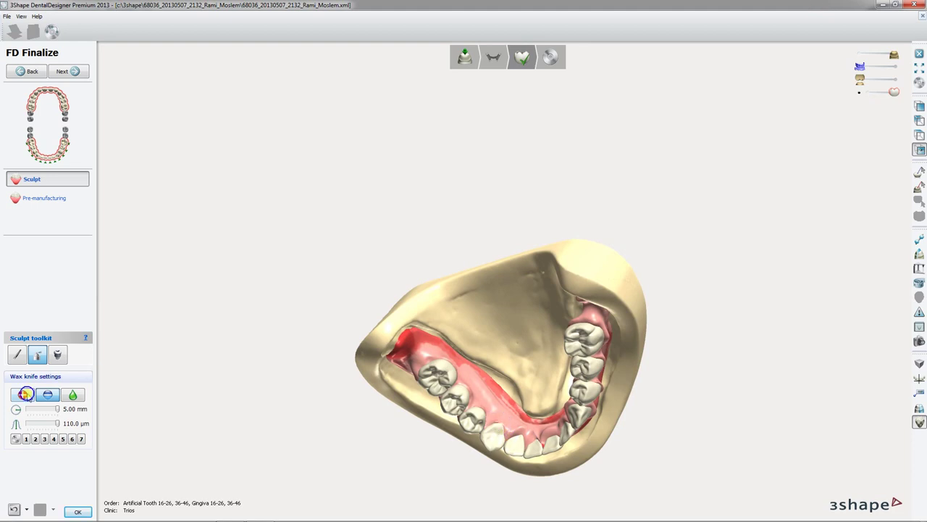
Step: Hide the lower stone model and test upper-model and gingiva transparency, keeping distance to scan 0.80
right_click_drag(489, 442, 136, 494)
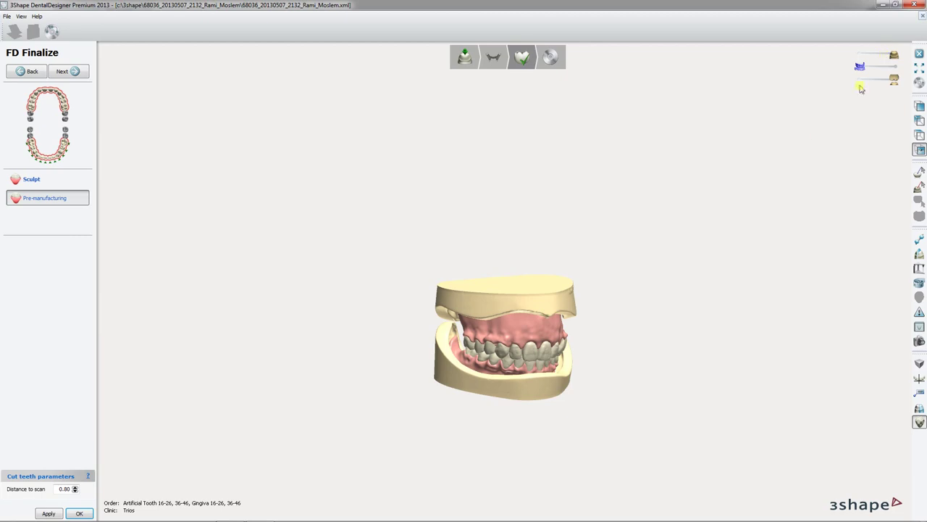
mouse_move(609, 356)
right_mouse_down()
mouse_move(616, 329)
mouse_move(880, 52)
right_mouse_up()
left_click(875, 57)
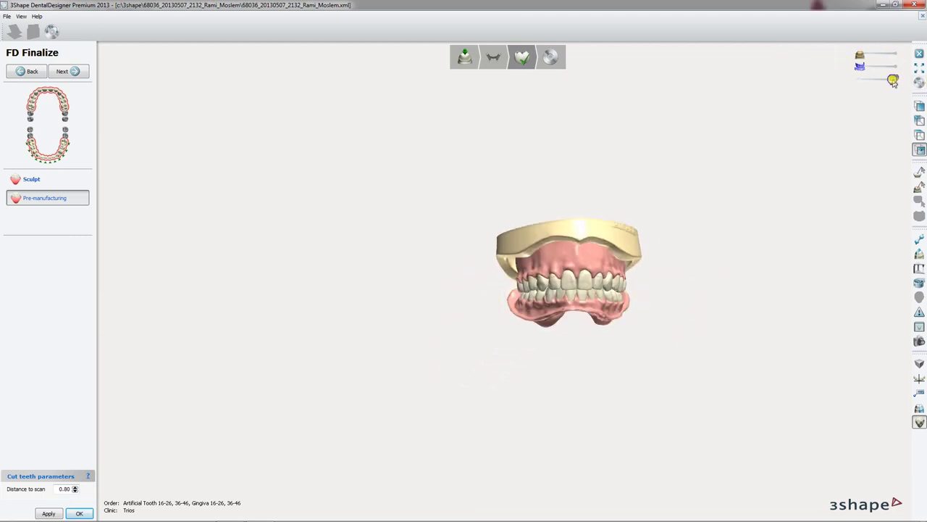
mouse_move(893, 82)
left_mouse_down()
mouse_move(824, 87)
mouse_move(894, 80)
mouse_move(886, 68)
mouse_move(792, 81)
left_mouse_up()
mouse_move(650, 201)
right_mouse_down()
mouse_move(645, 214)
mouse_move(586, 212)
mouse_move(621, 255)
right_mouse_up()
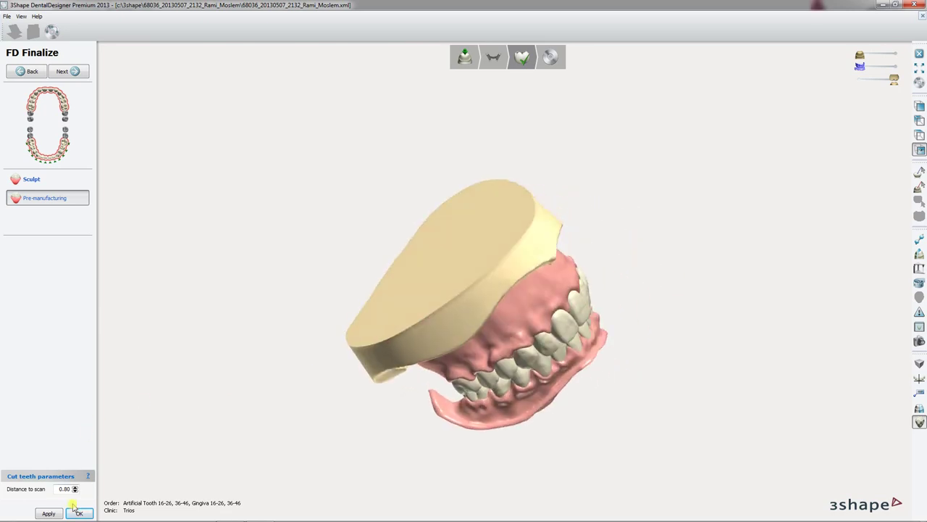
Step: Apply the teeth cut and view the result with the upper denture hidden
left_click(49, 512)
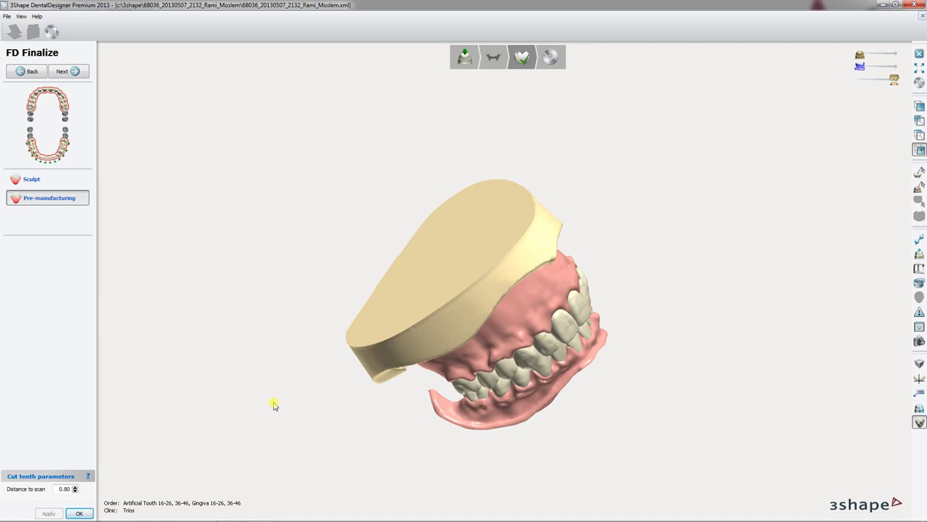
mouse_move(279, 407)
right_mouse_down()
mouse_move(399, 385)
mouse_move(803, 230)
right_mouse_up()
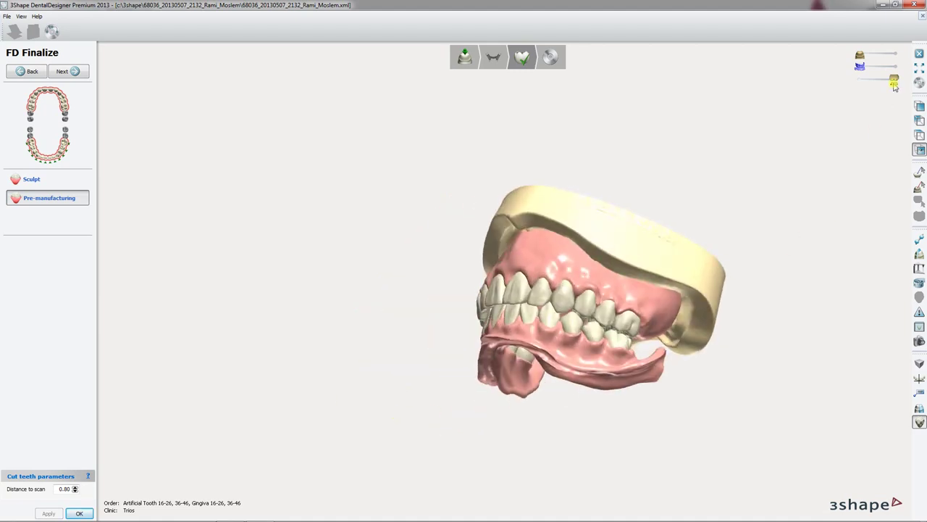
left_click_drag(896, 87, 849, 86)
mouse_move(659, 228)
right_mouse_down()
mouse_move(673, 265)
mouse_move(623, 191)
mouse_move(596, 211)
mouse_move(711, 197)
mouse_move(773, 218)
mouse_move(812, 76)
right_mouse_up()
Step: Restore the denture base and fully opaque upper model, then zoom into the frontal occlusion
left_click_drag(861, 55, 894, 55)
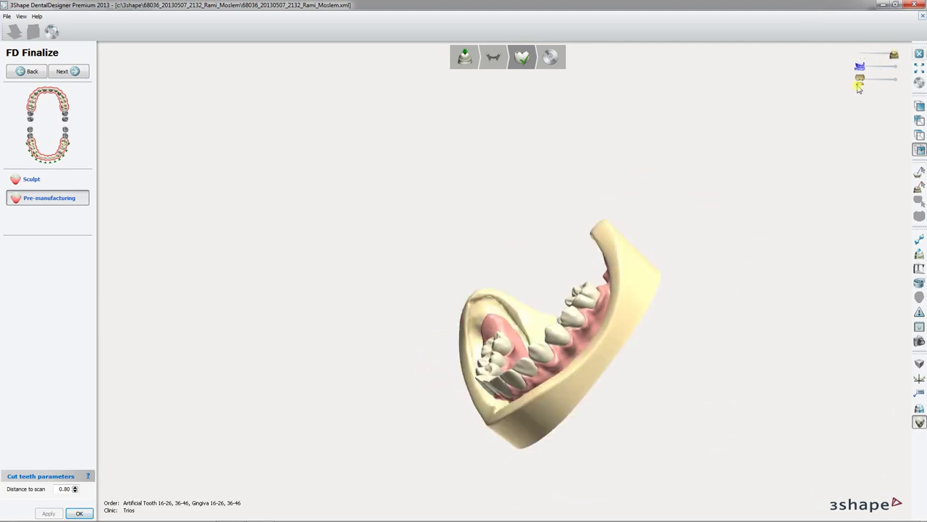
left_click(875, 73)
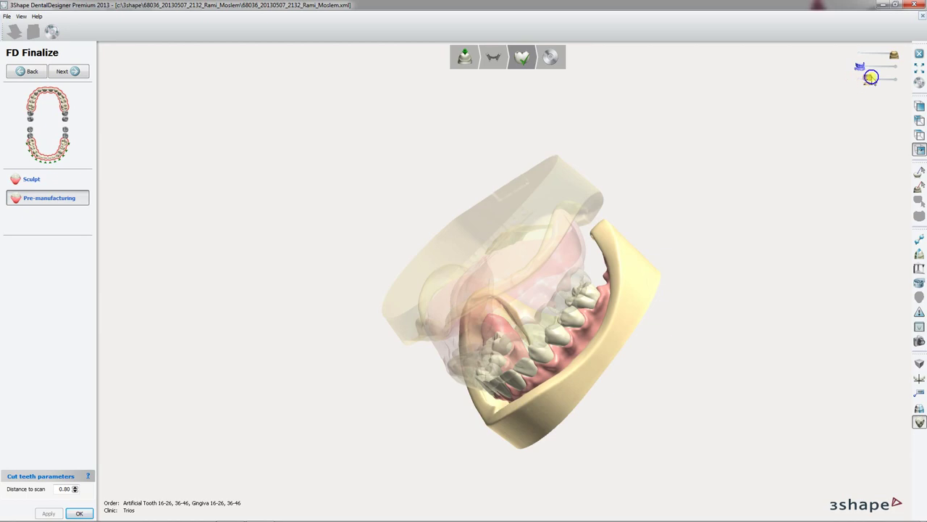
left_click_drag(869, 76, 894, 78)
mouse_move(637, 289)
right_mouse_down()
mouse_move(683, 305)
mouse_move(675, 240)
mouse_move(683, 271)
mouse_move(606, 276)
mouse_move(587, 304)
right_mouse_up()
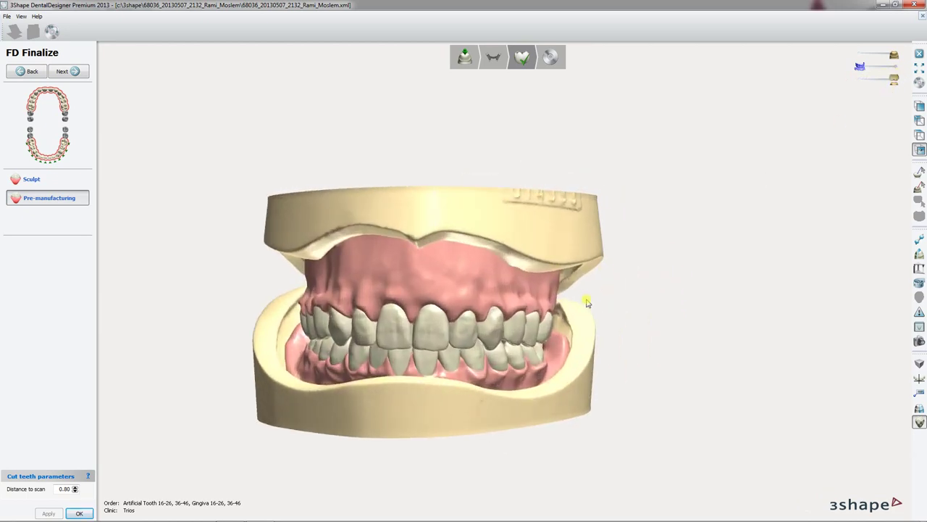
scroll(665, 297, "up", 3)
right_click_drag(664, 296, 663, 300)
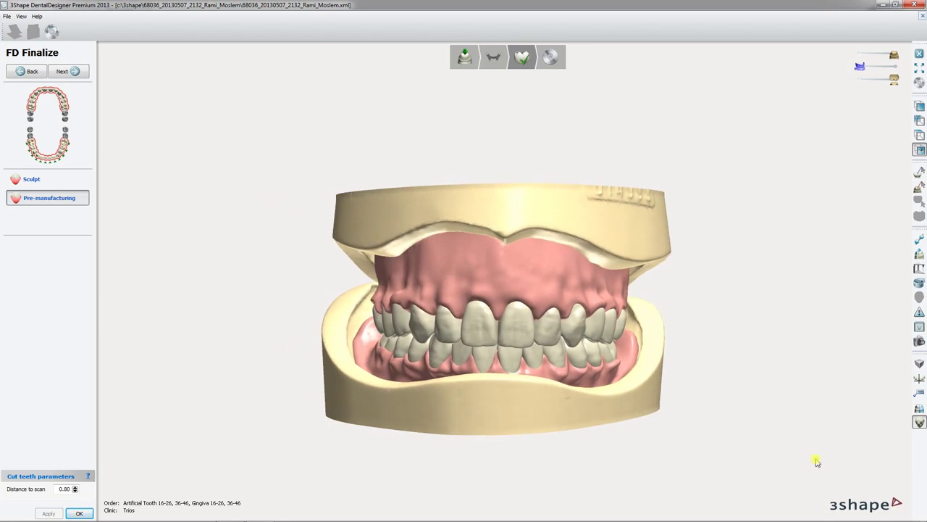